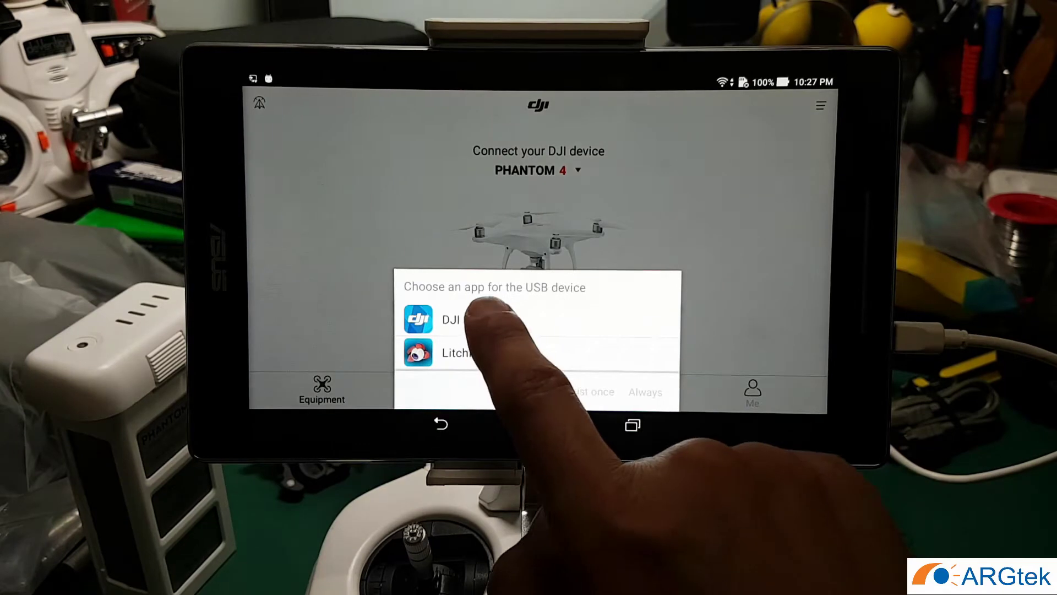
- Let DJI GO handle the USB controller, choose PHANTOM 3 ADVANCED and enter the live camera view
left_click(496, 320)
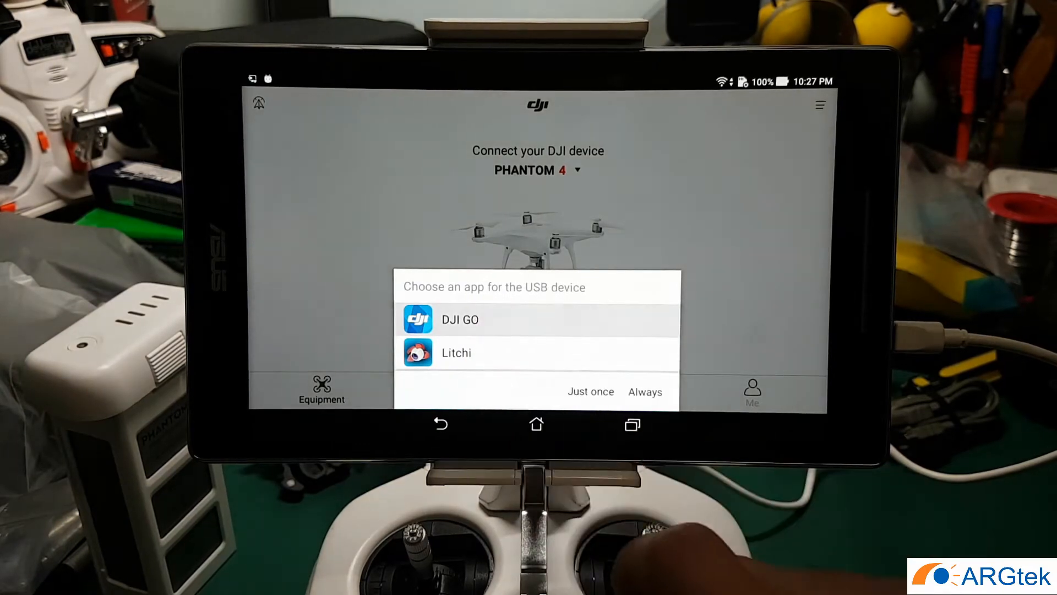
left_click(592, 392)
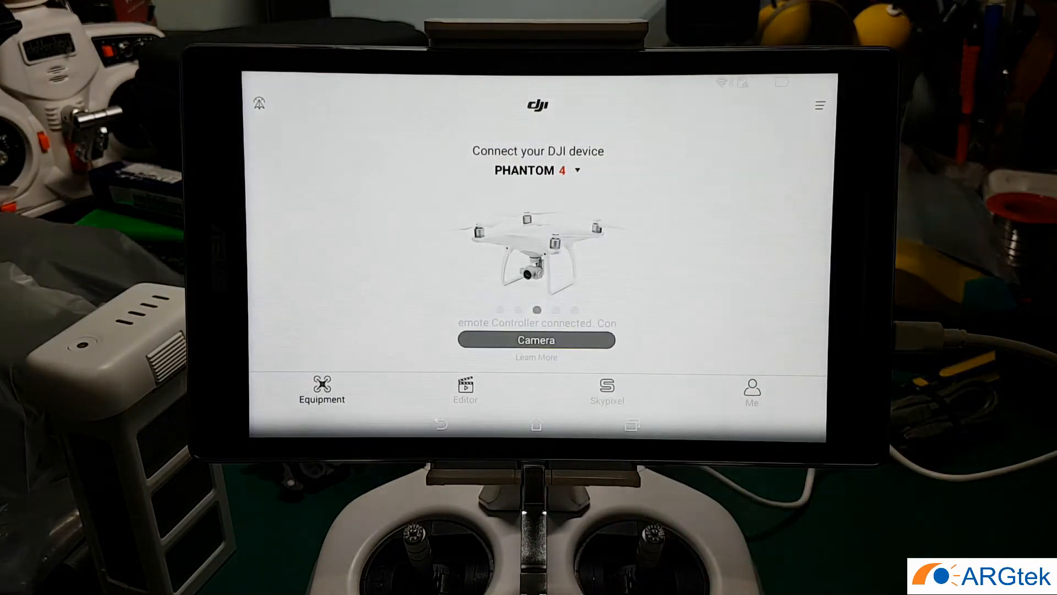
left_click(537, 171)
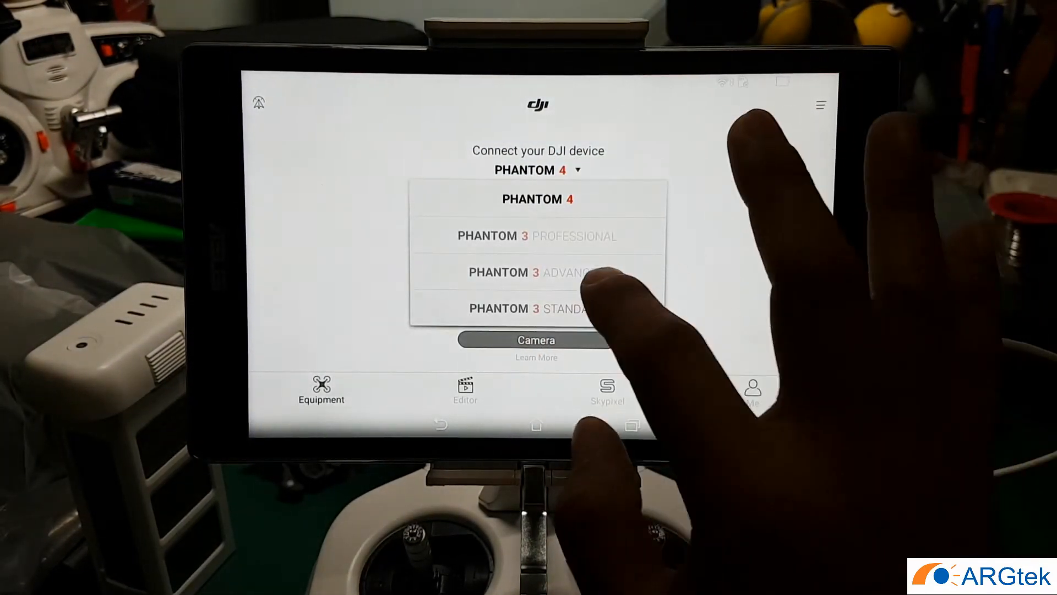
left_click(536, 271)
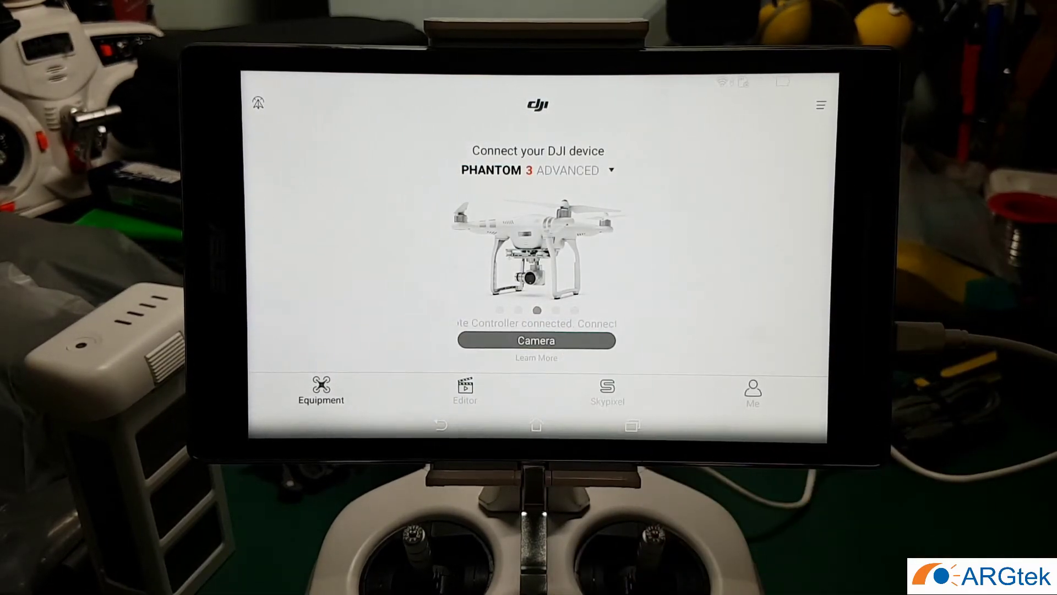
left_click(536, 341)
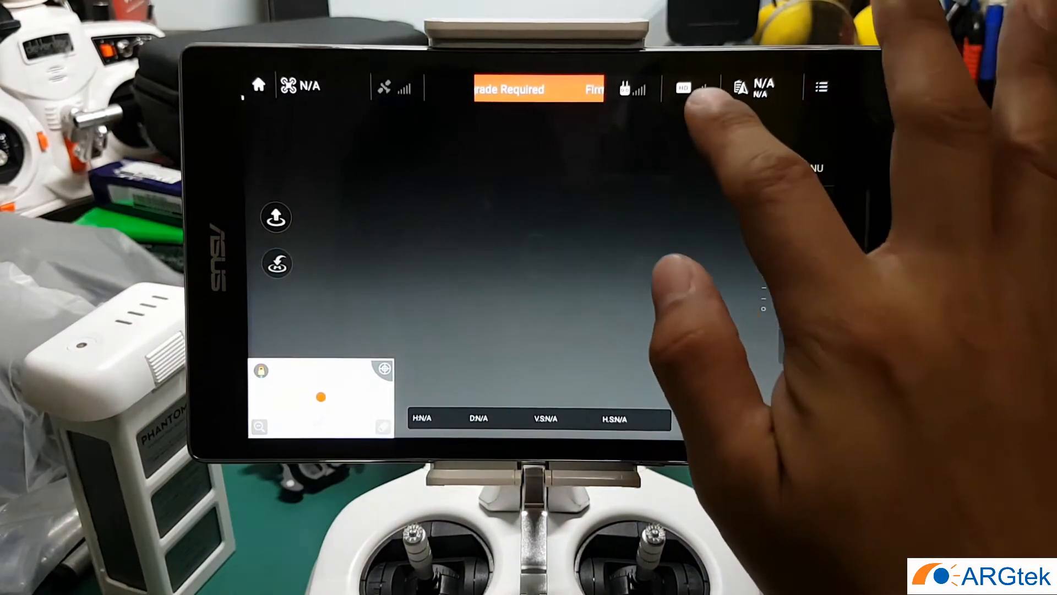
- In Image Transmission Settings, switch channel selection to Custom, browse the channel list, then restore Auto
left_click(690, 88)
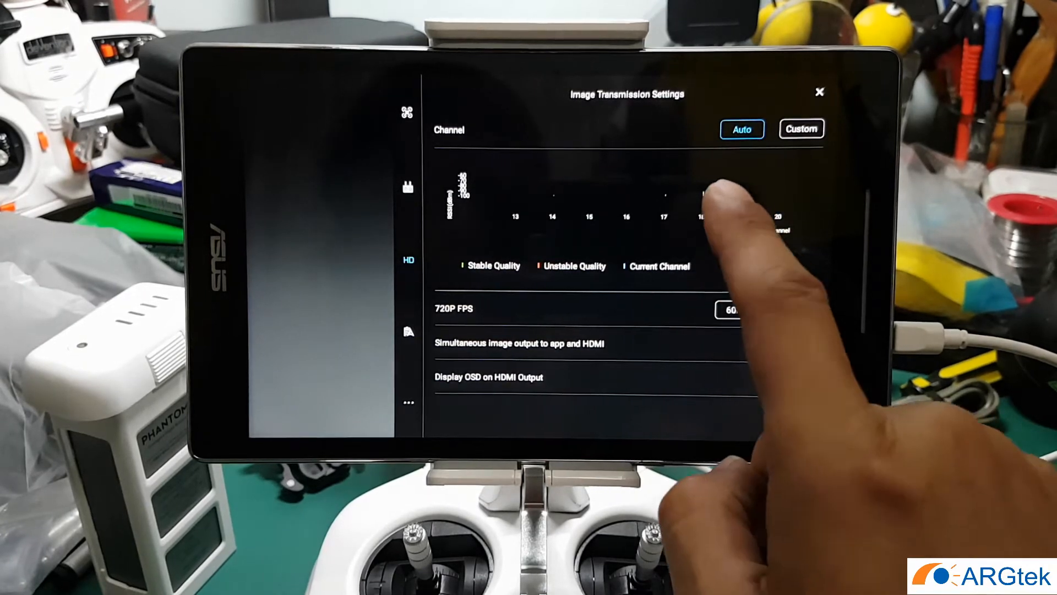
left_click(799, 129)
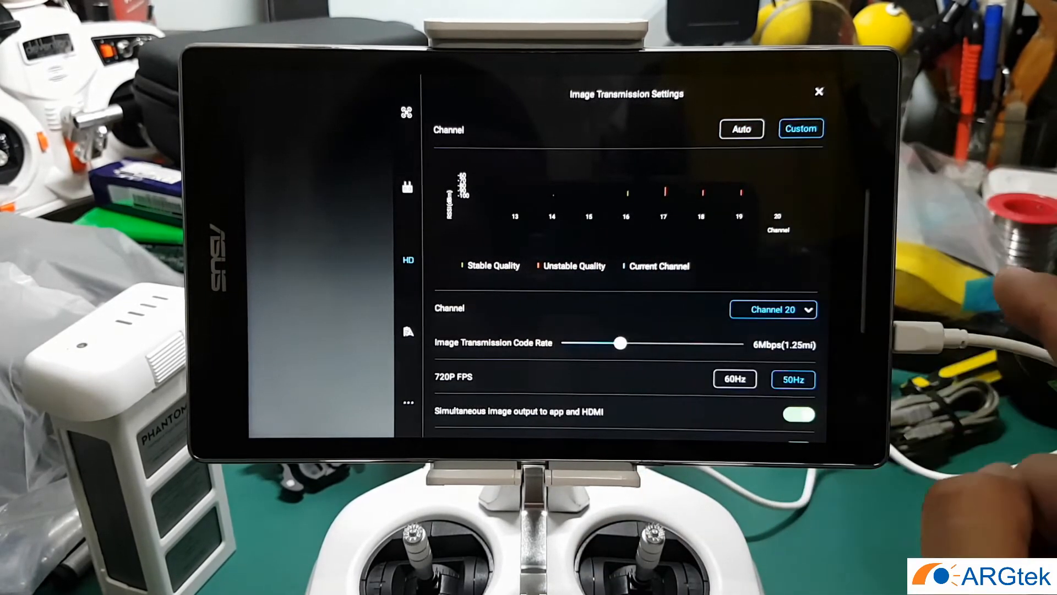
left_click(773, 310)
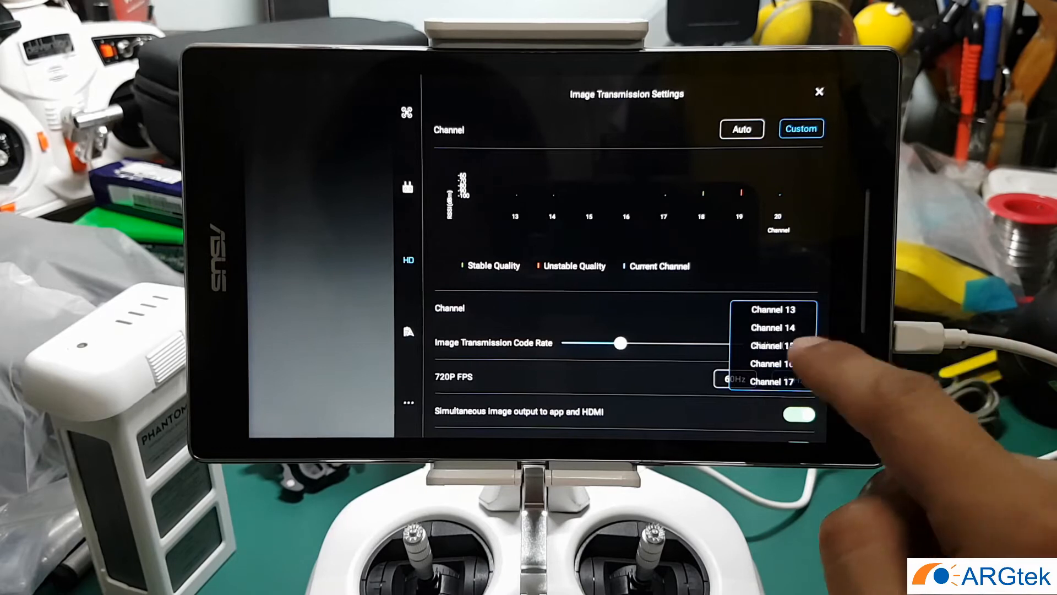
scroll(773, 347, "down", 3)
scroll(773, 347, "up", 3)
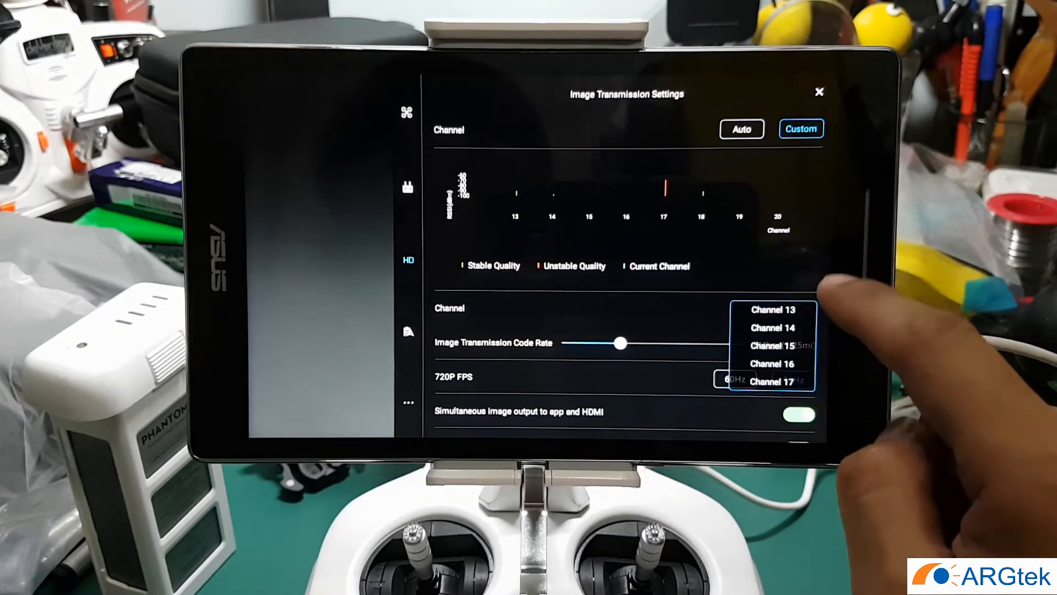
left_click(818, 215)
left_click(742, 129)
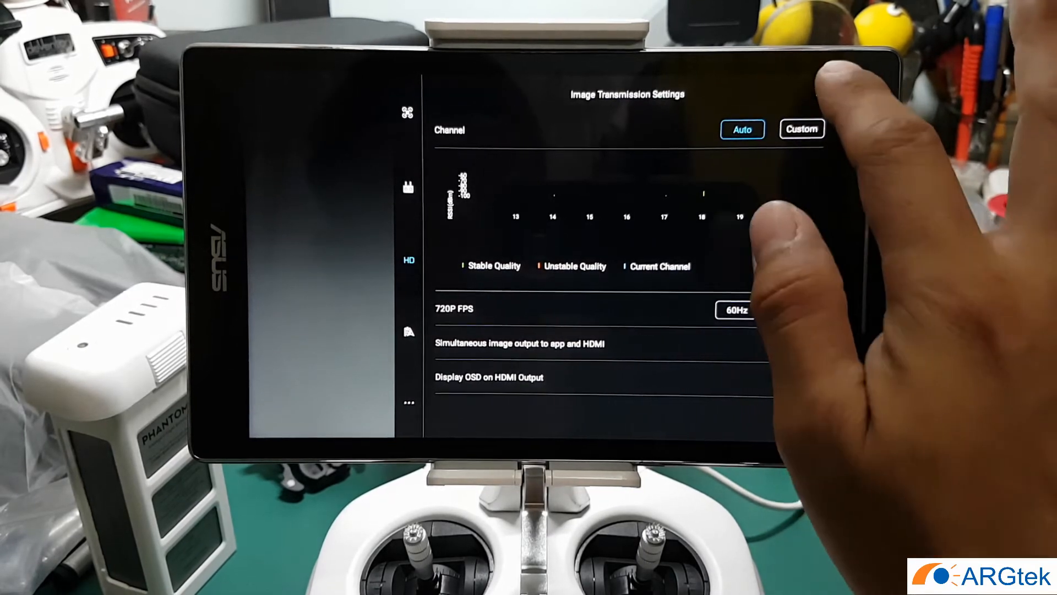
left_click(820, 91)
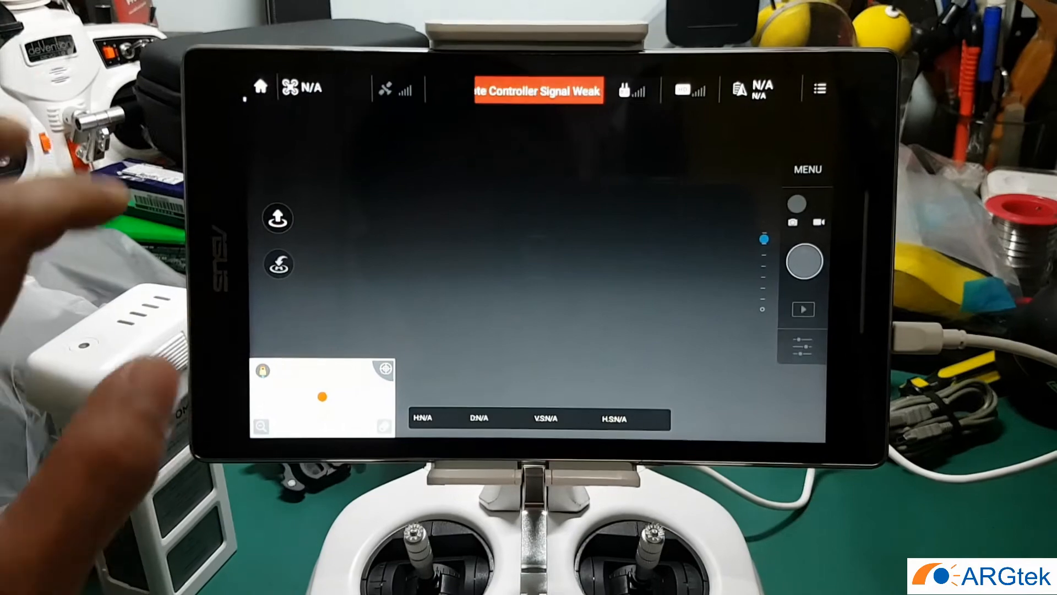
- Exit DJI GO to the home screen and swipe its card out of recent apps
left_click(258, 83)
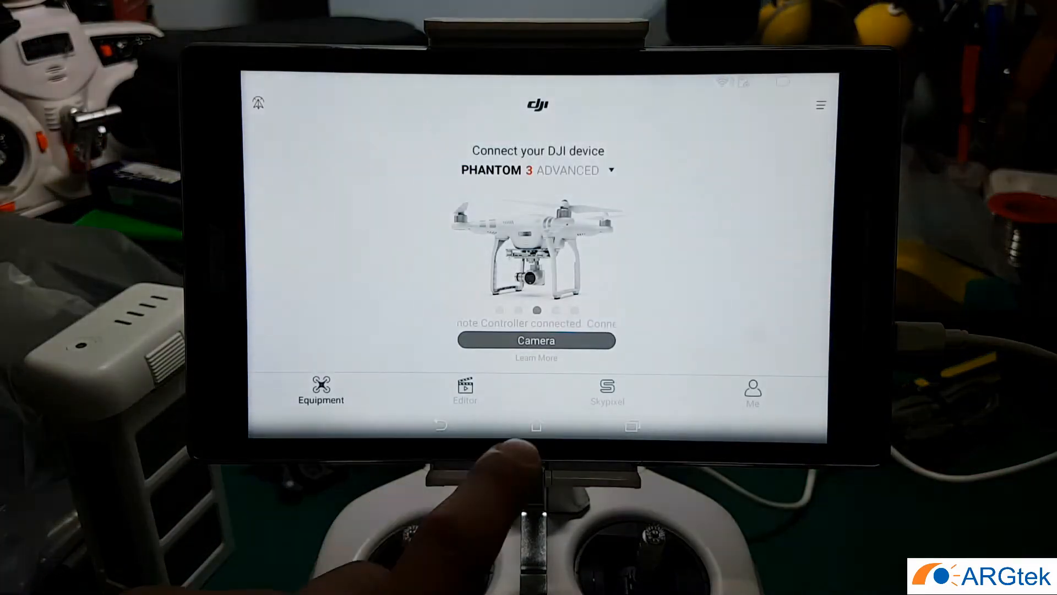
left_click(441, 426)
left_click(441, 427)
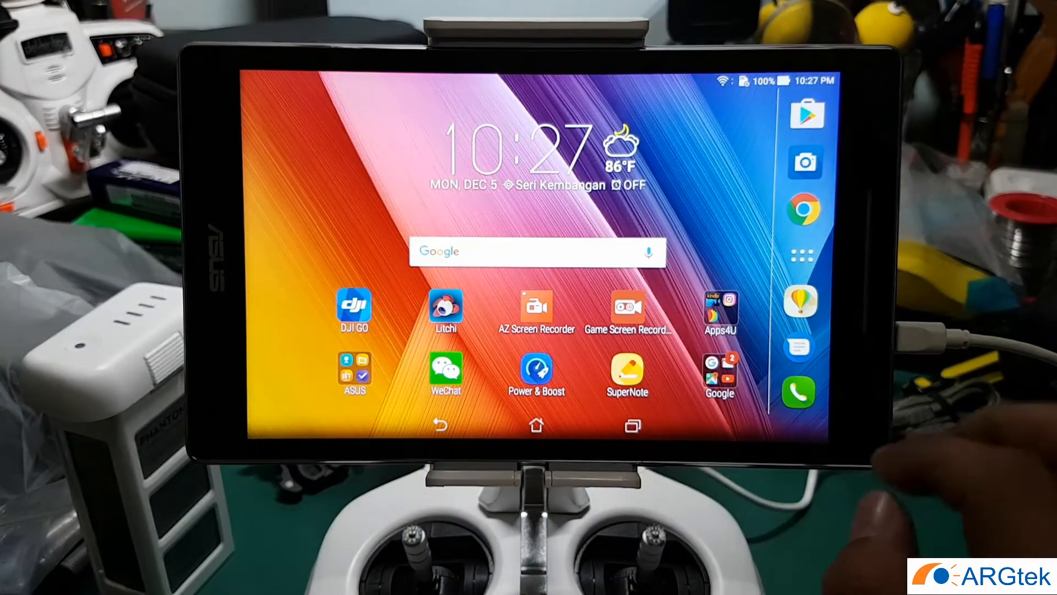
left_click(632, 425)
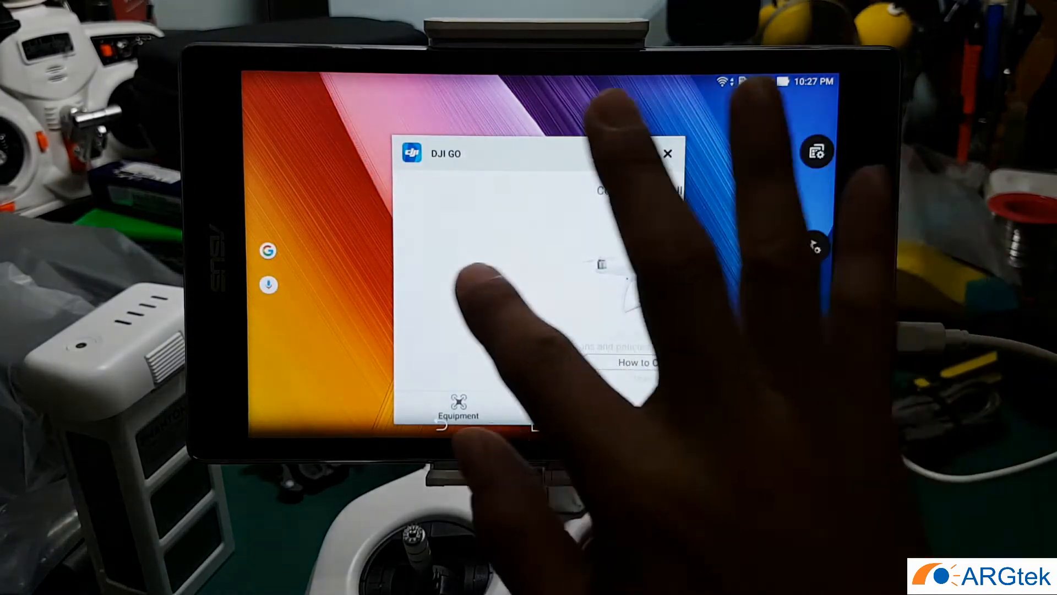
left_click_drag(528, 272, 785, 273)
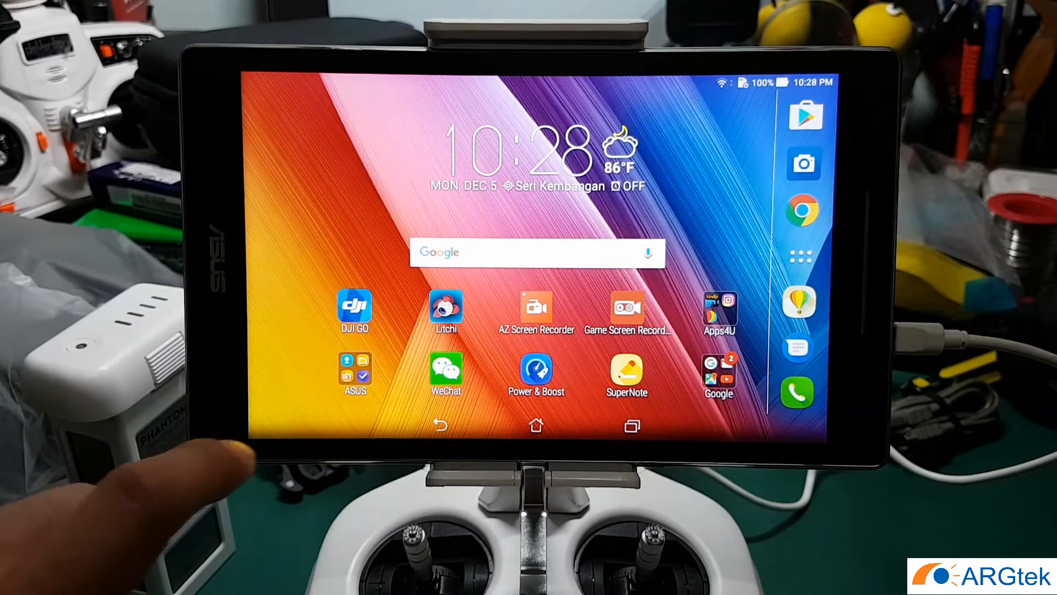
- Launch ASUS File Manager and go into the Download folder
left_click(356, 374)
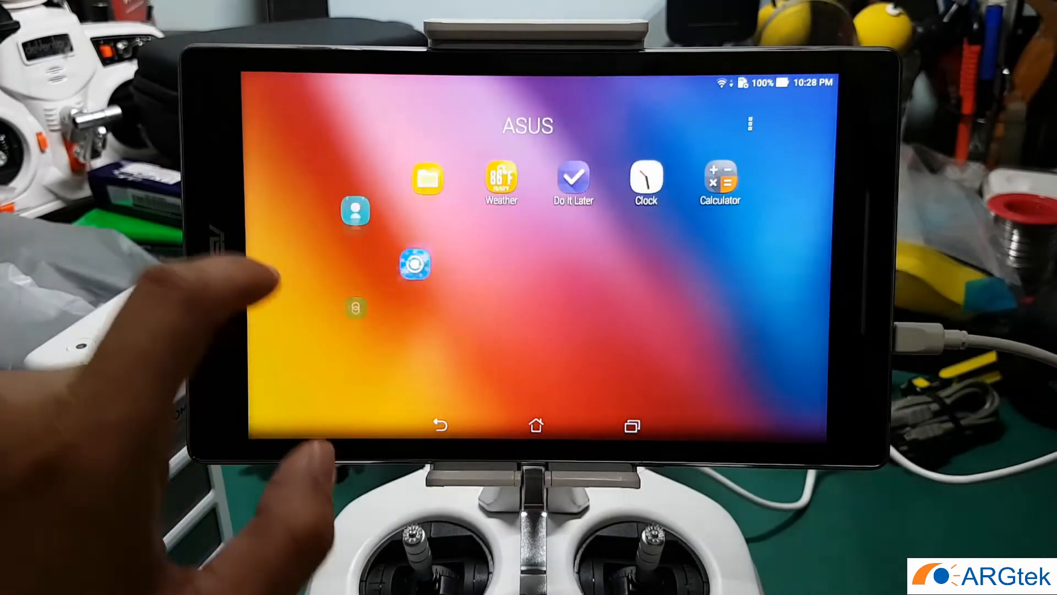
left_click(430, 182)
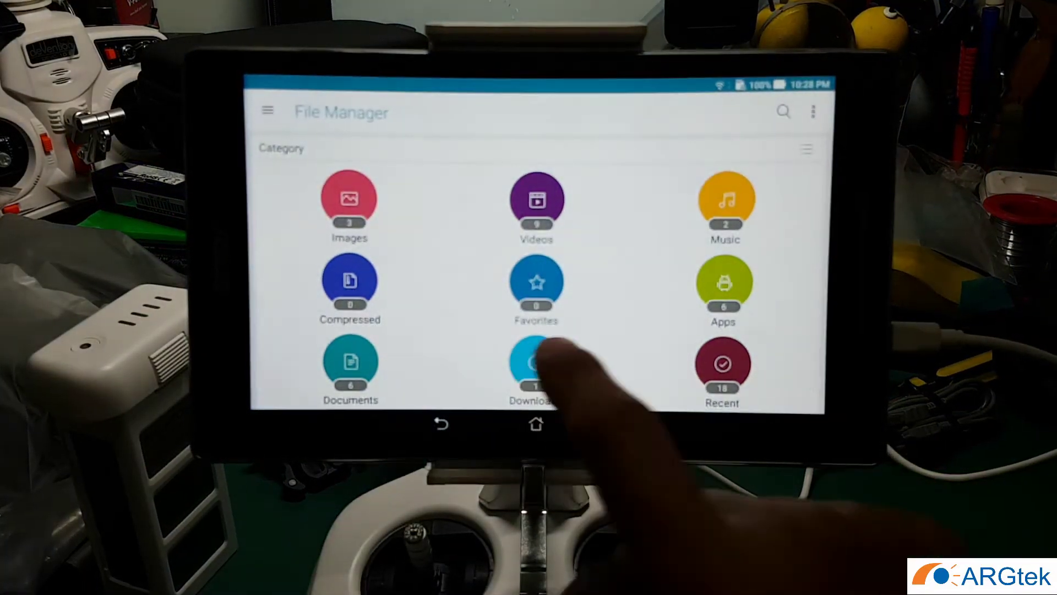
left_click(537, 364)
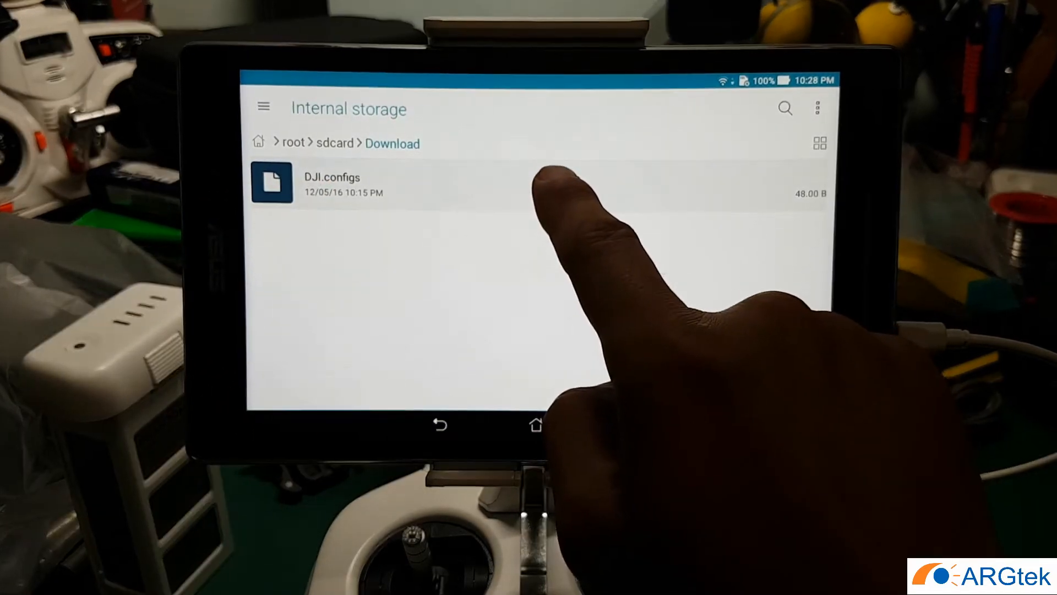
- Select DJI.configs and choose Copy to from the more-actions menu
left_click(553, 186)
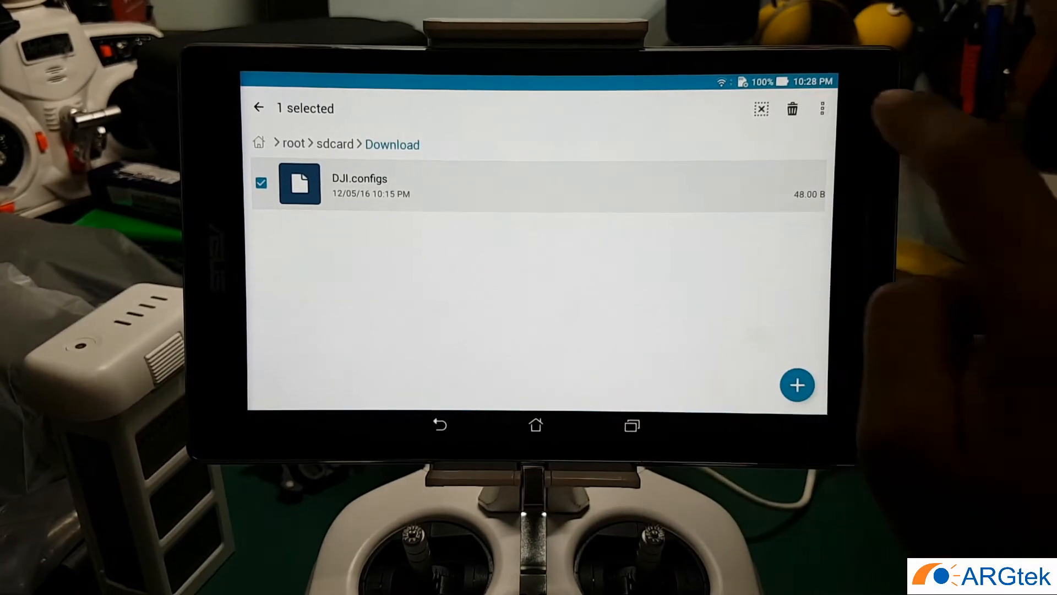
left_click(822, 109)
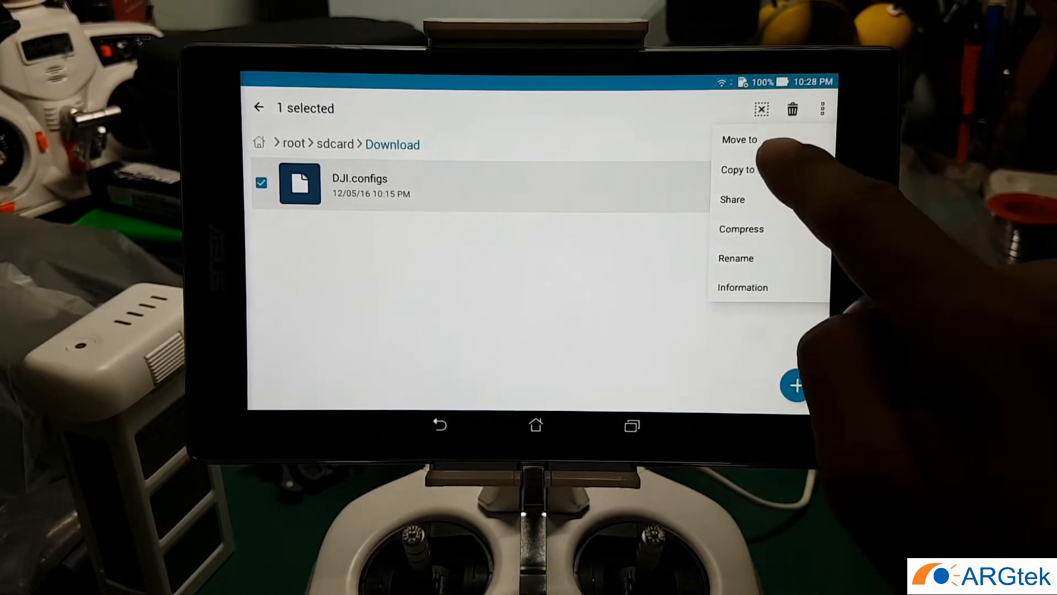
left_click(743, 169)
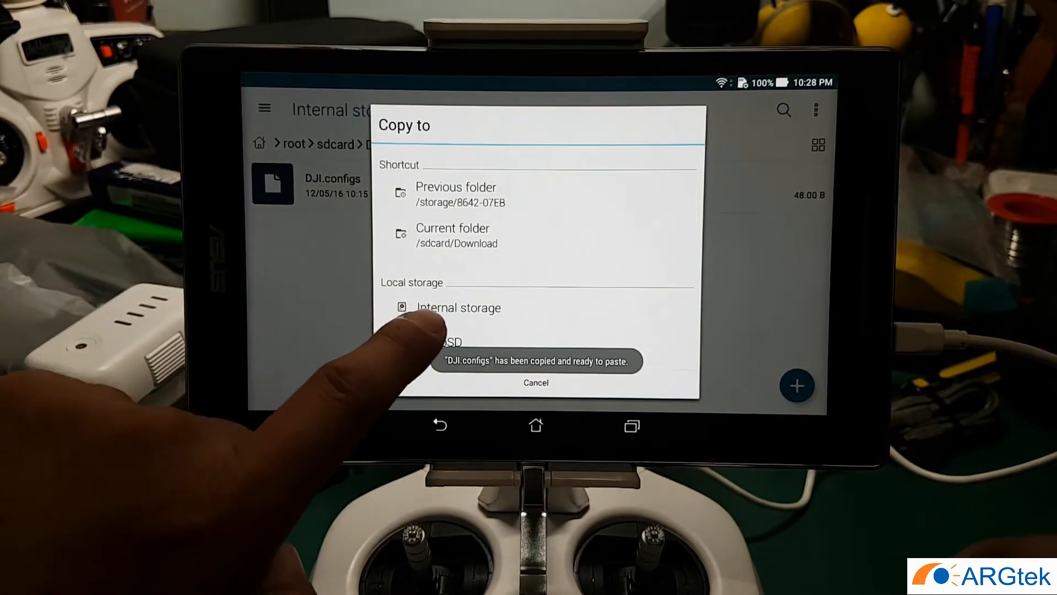
- Pick internal storage > Android > data > dji.pilot > files as the destination and confirm the copy
left_click(458, 308)
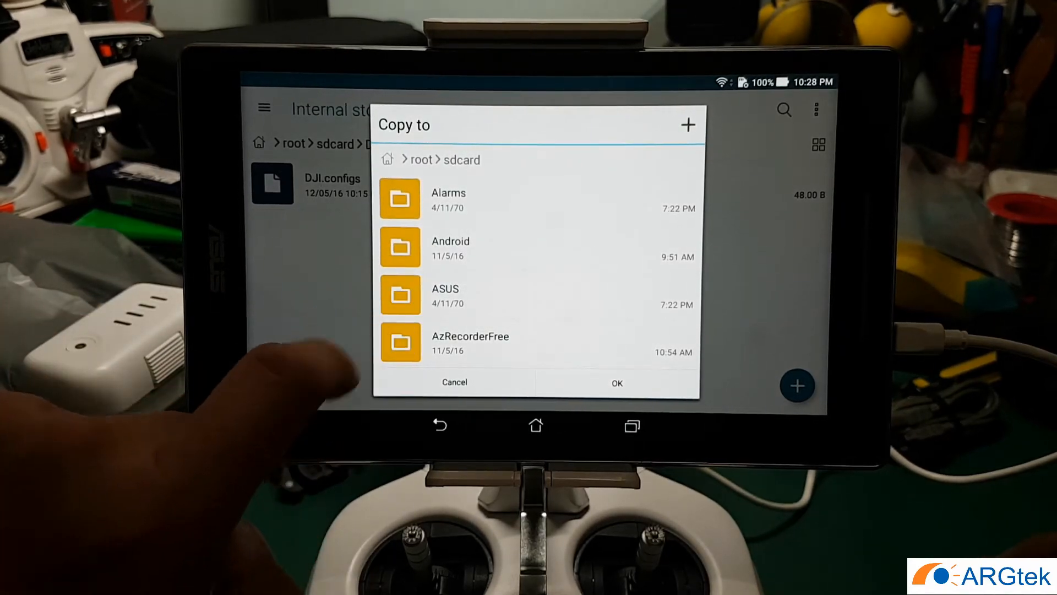
left_click(430, 241)
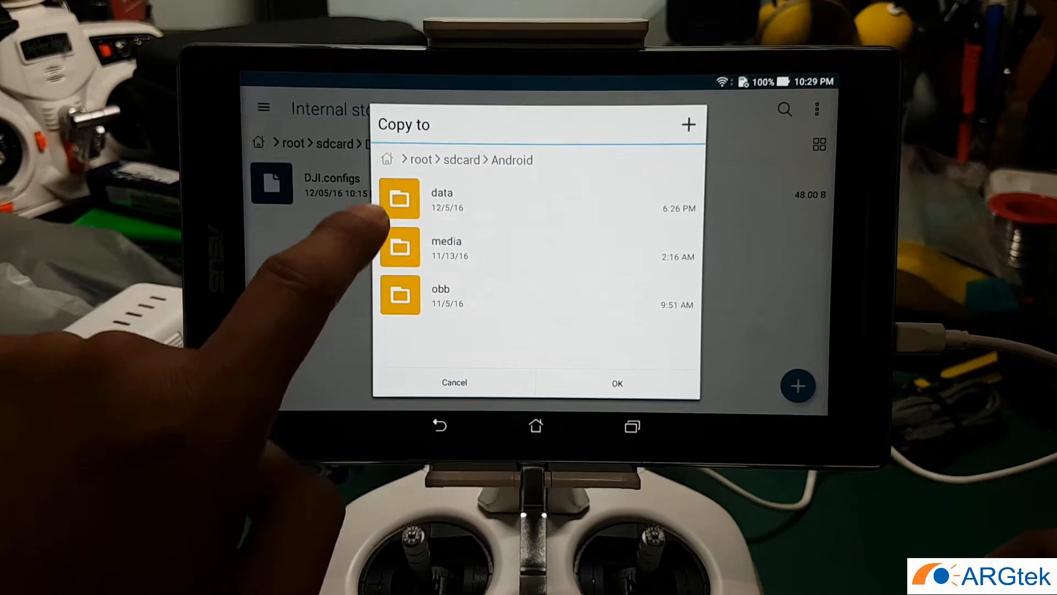
left_click(401, 198)
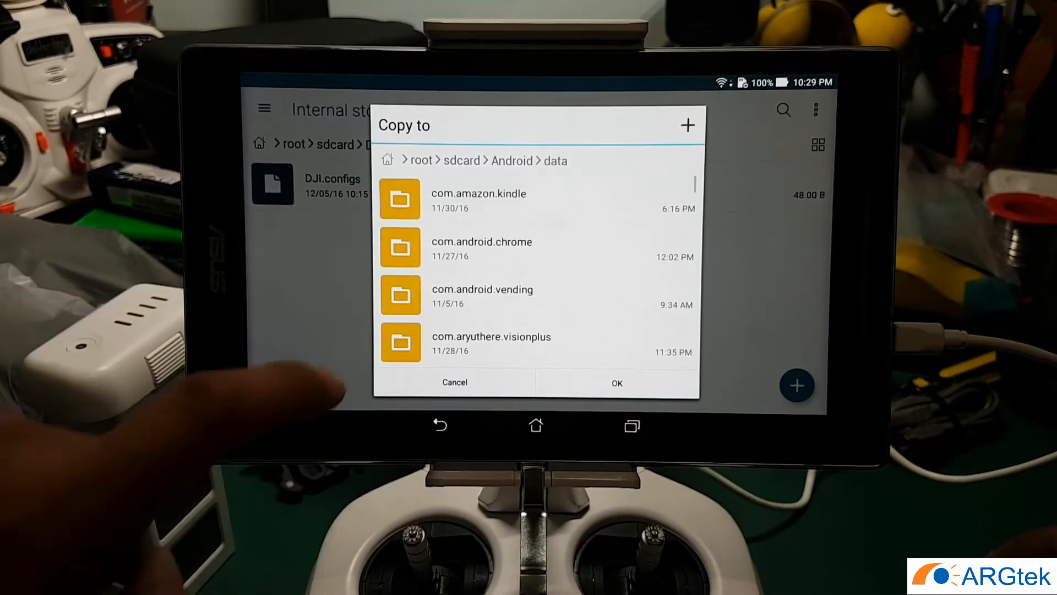
scroll(454, 272, "down", 5)
scroll(455, 273, "down", 4)
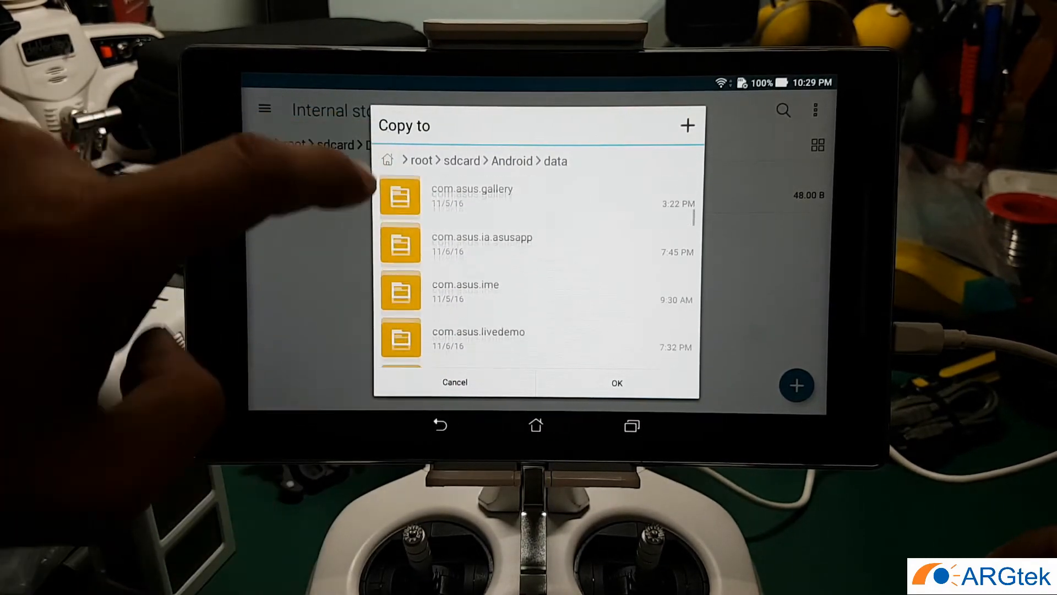
scroll(454, 272, "down", 3)
scroll(454, 273, "down", 3)
scroll(454, 273, "down", 2)
scroll(454, 272, "down", 4)
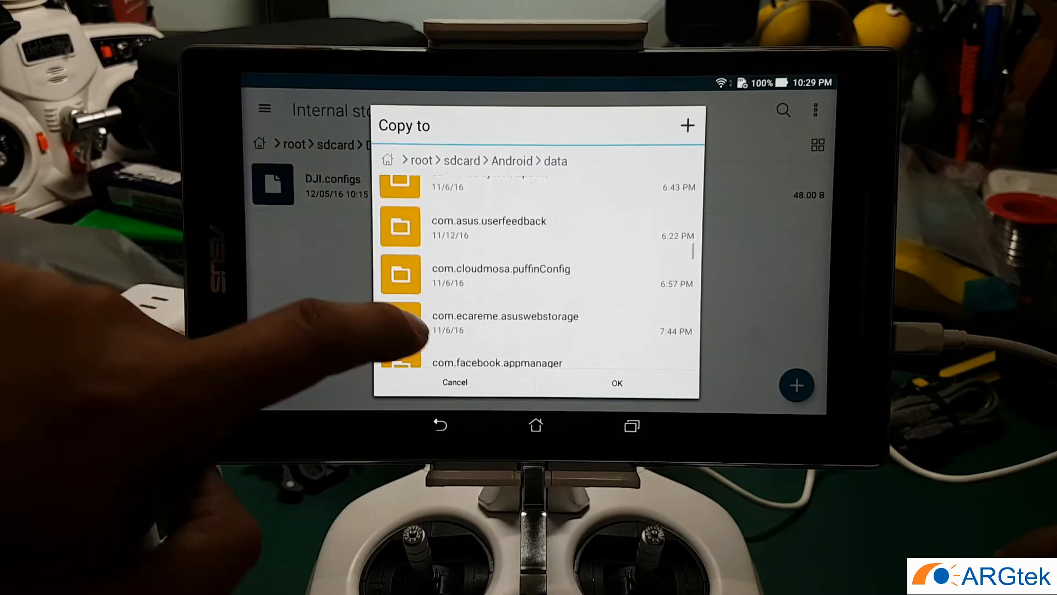
scroll(454, 272, "down", 2)
scroll(454, 273, "down", 3)
scroll(454, 272, "down", 1)
scroll(454, 273, "down", 3)
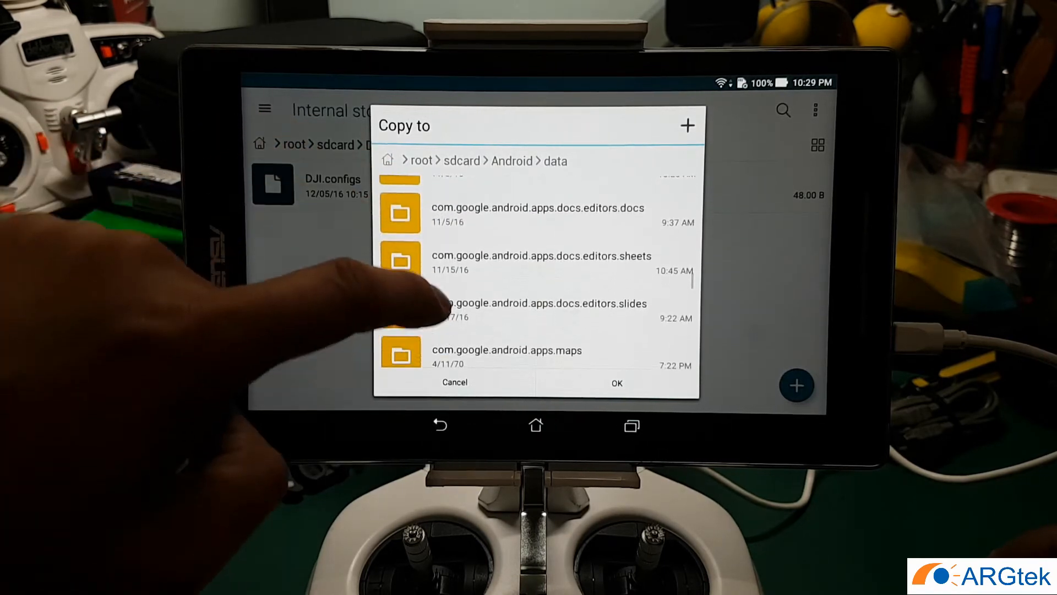
scroll(455, 273, "down", 3)
scroll(455, 273, "down", 2)
scroll(454, 273, "down", 1)
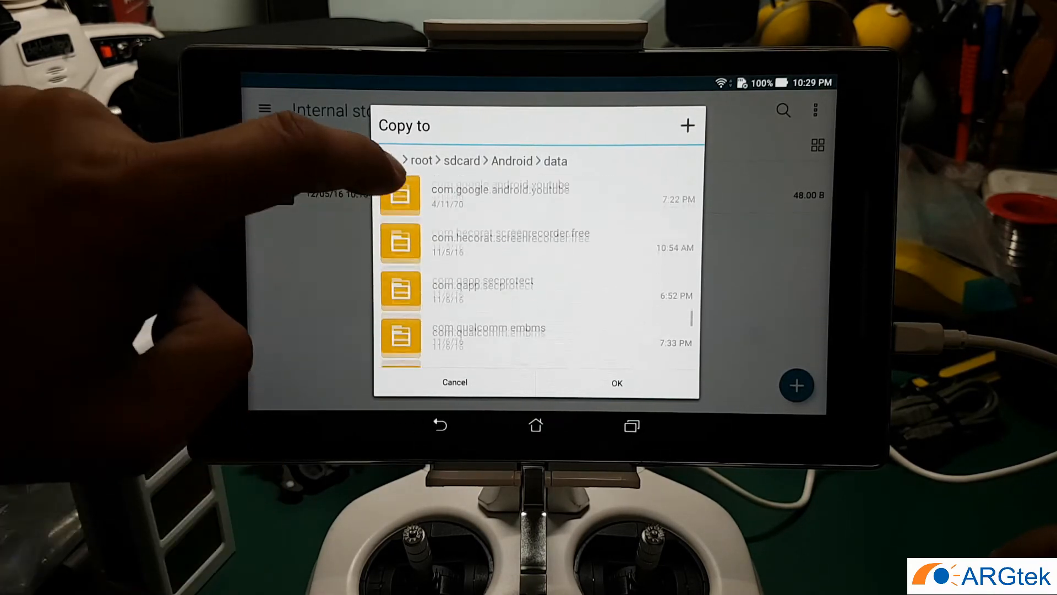
scroll(455, 273, "down", 3)
scroll(454, 273, "down", 2)
scroll(455, 273, "down", 1)
scroll(455, 273, "down", 3)
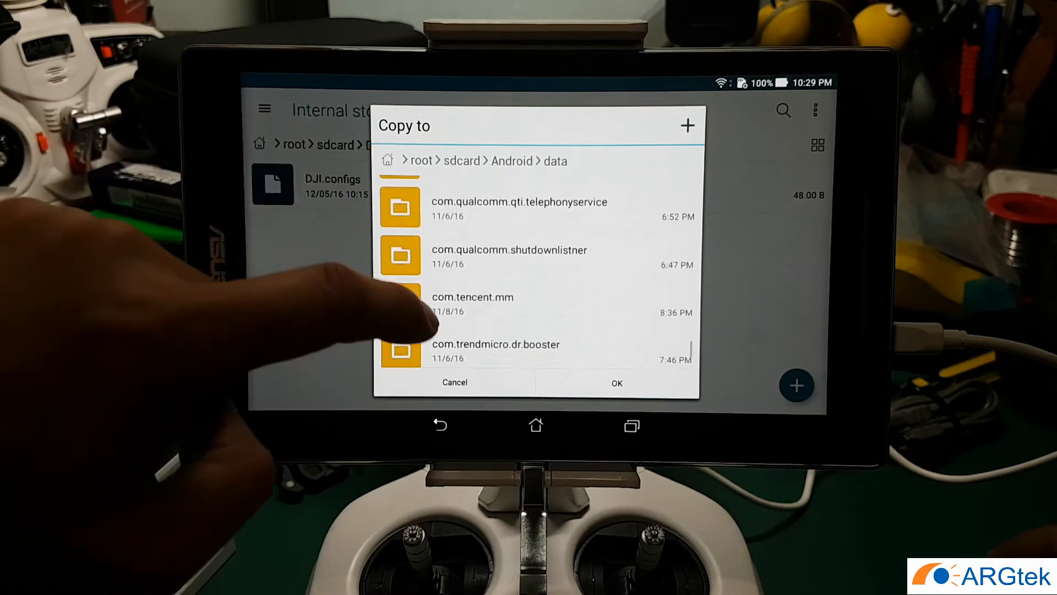
scroll(454, 272, "down", 2)
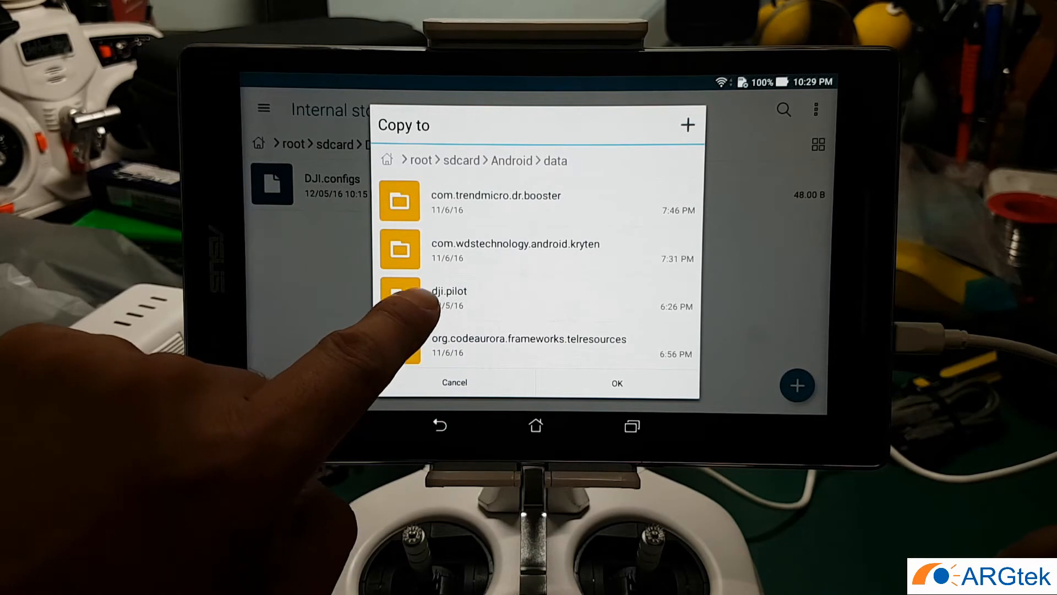
left_click(430, 294)
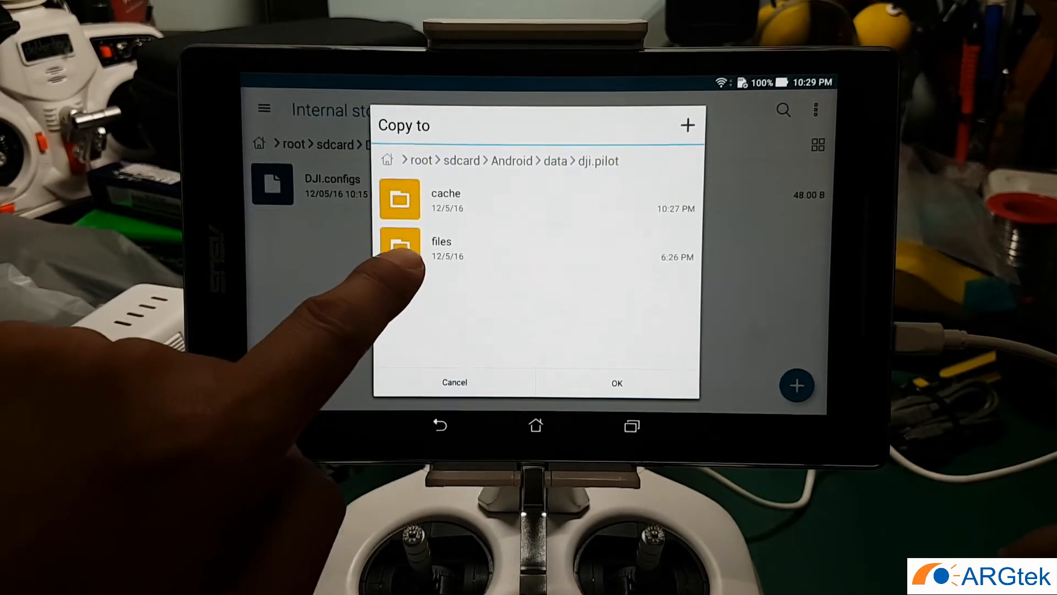
left_click(413, 248)
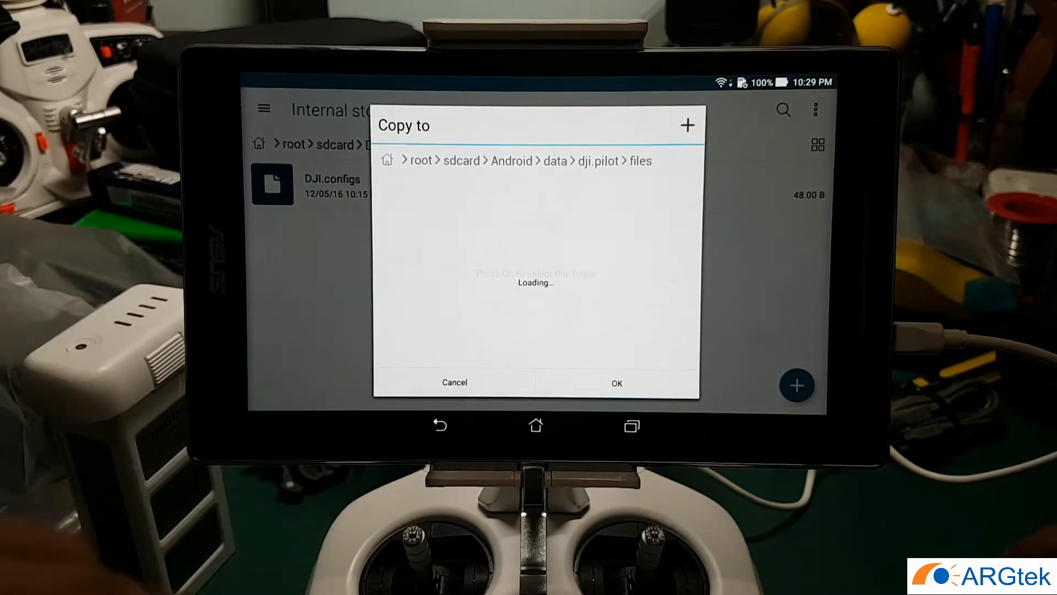
left_click(617, 383)
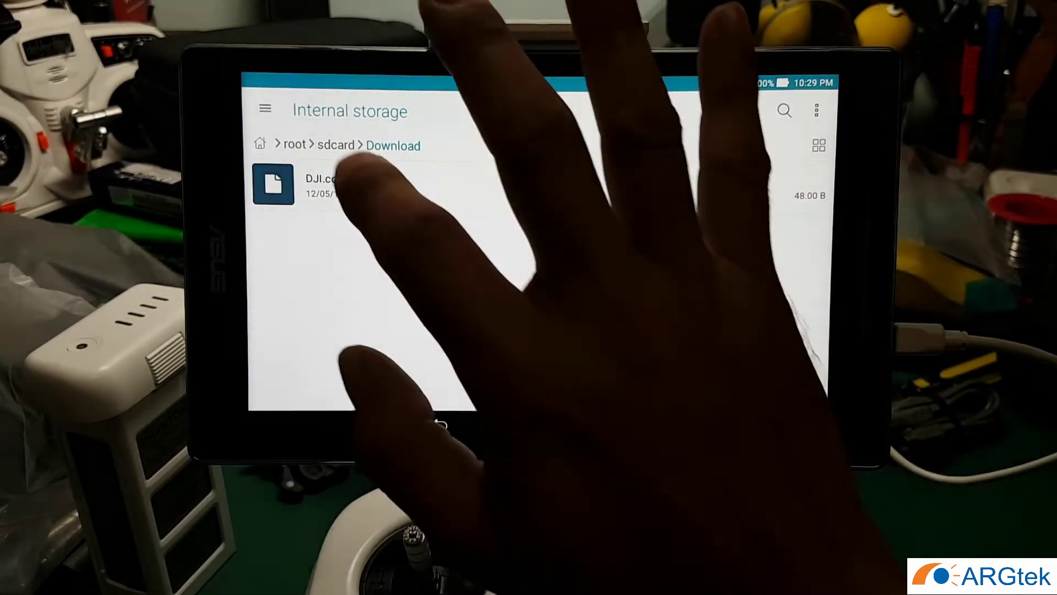
- From the File Manager home, browse internal storage into Android/data/dji.pilot/files
left_click(260, 145)
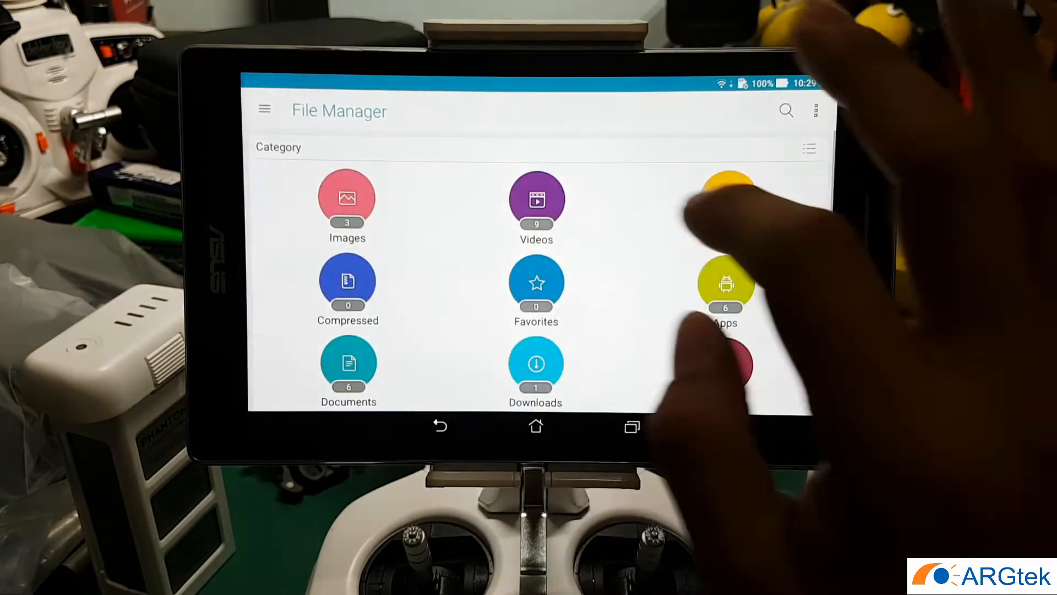
scroll(727, 290, "down", 3)
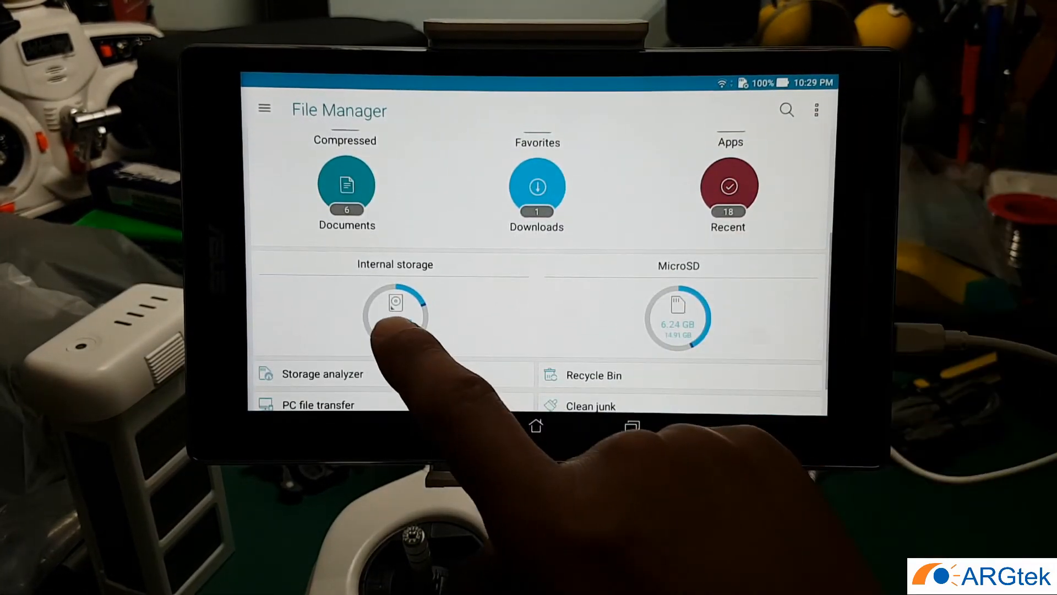
left_click(395, 313)
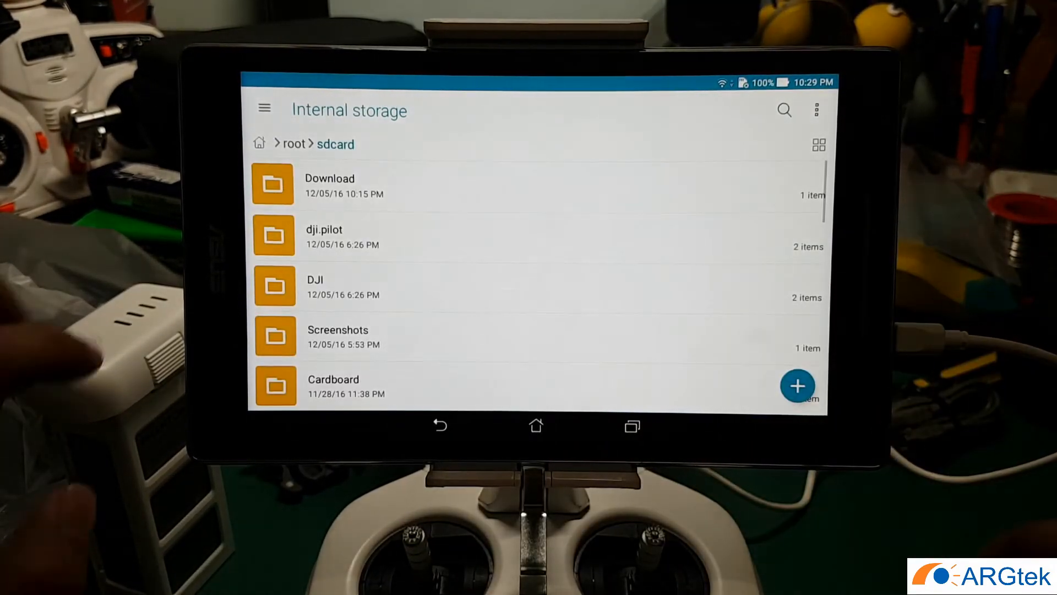
scroll(371, 289, "down", 5)
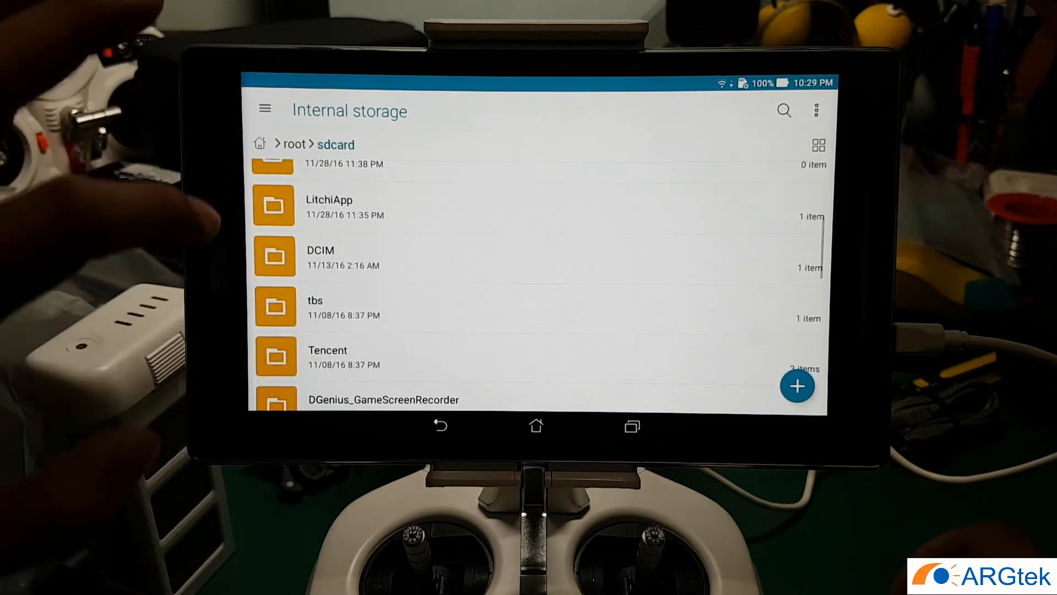
scroll(372, 289, "down", 5)
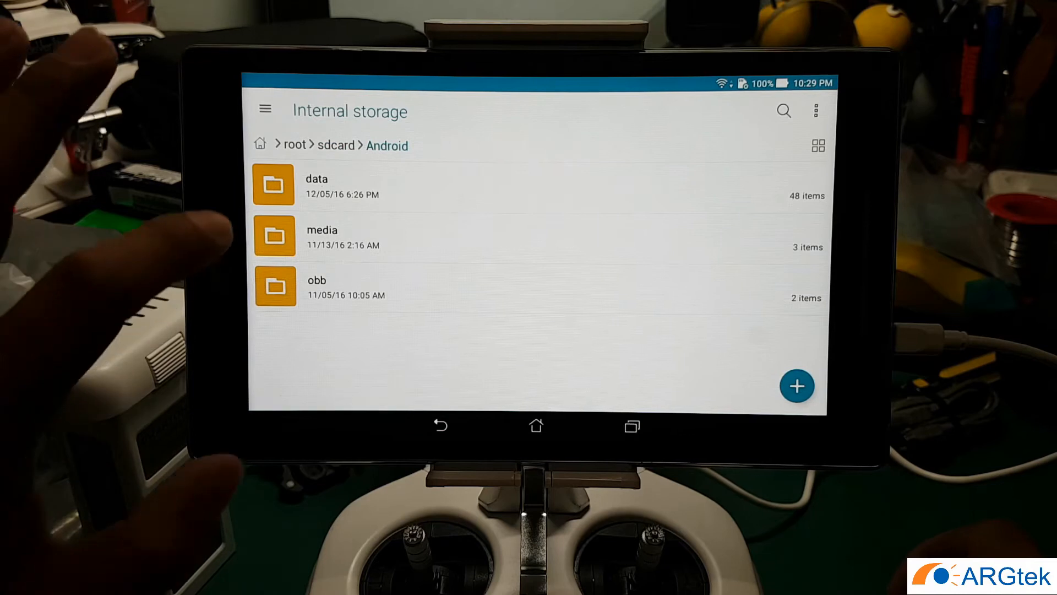
left_click(317, 184)
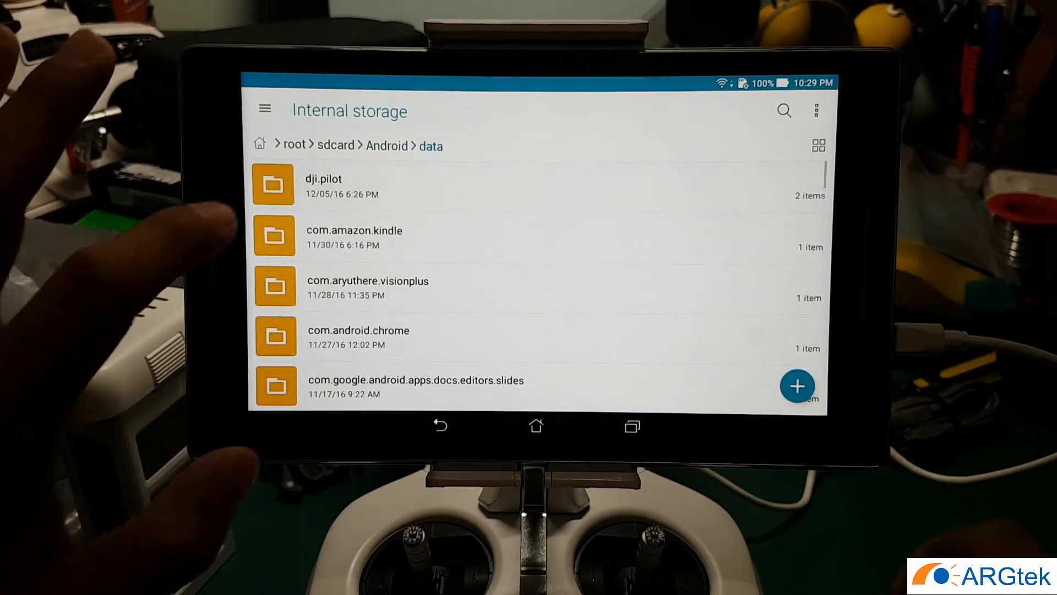
left_click(323, 183)
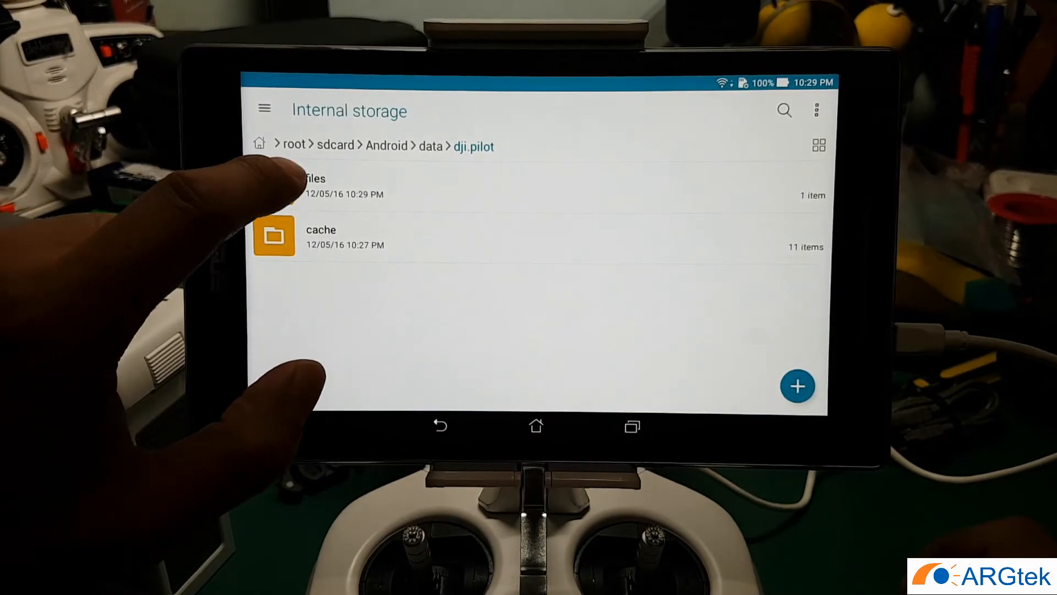
left_click(281, 183)
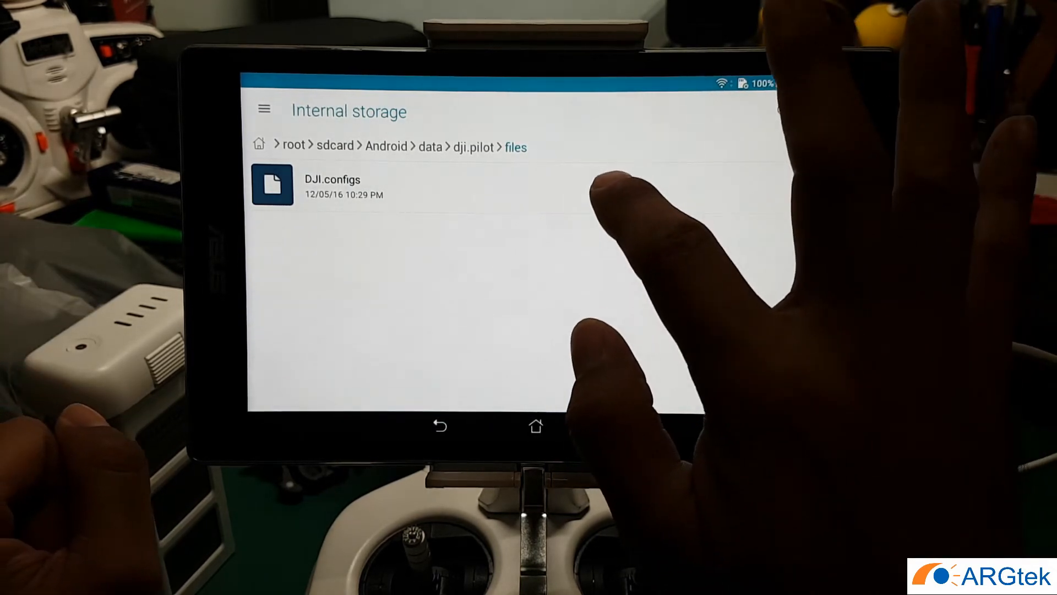
- Rename DJI.configs to .DJI.configs by inserting a leading dot, hiding the file
left_click(640, 189)
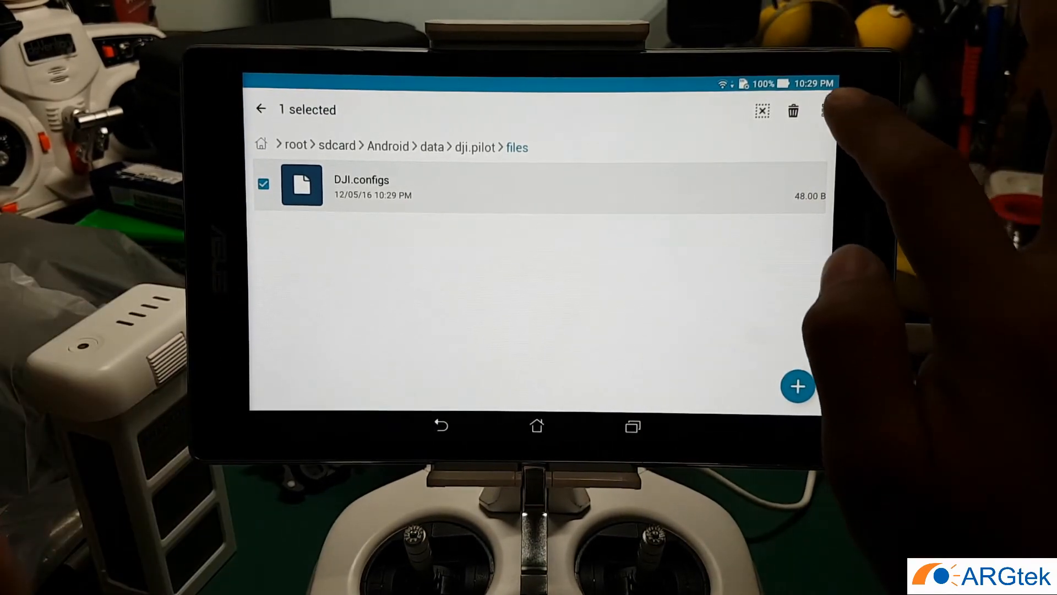
left_click(823, 111)
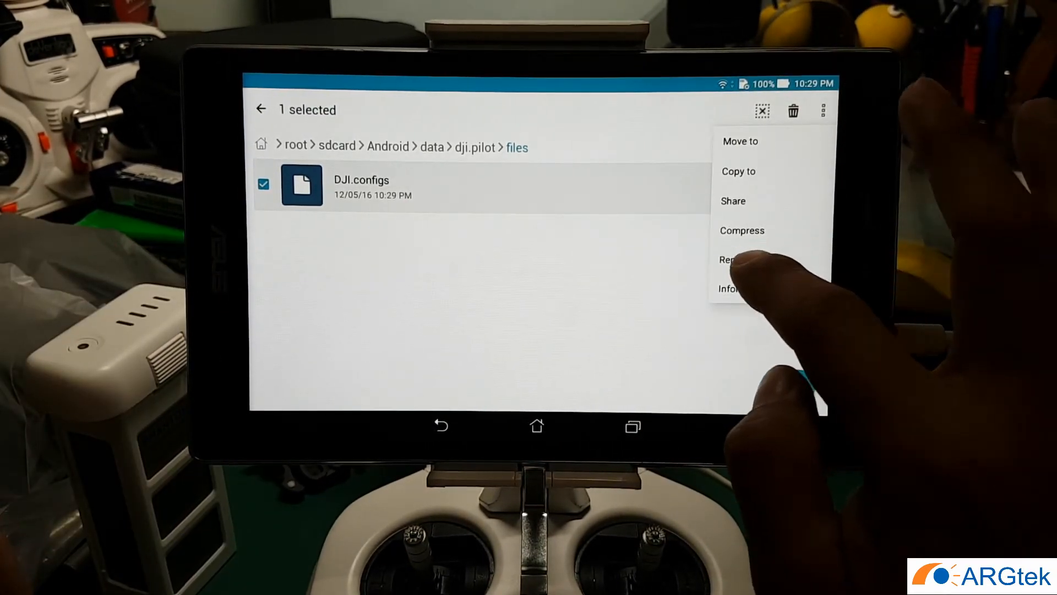
left_click(740, 259)
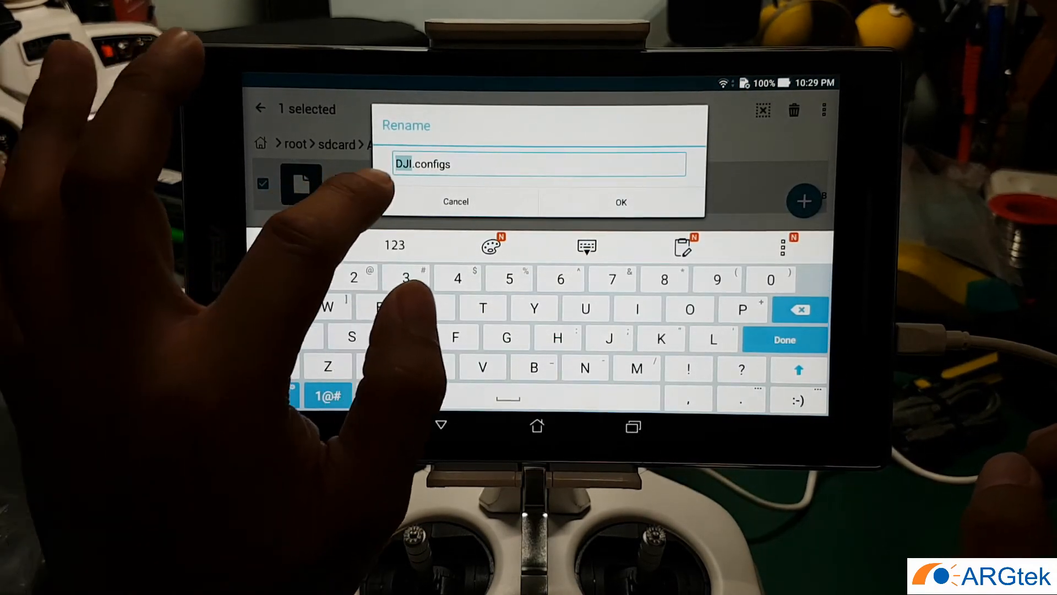
left_click(396, 164)
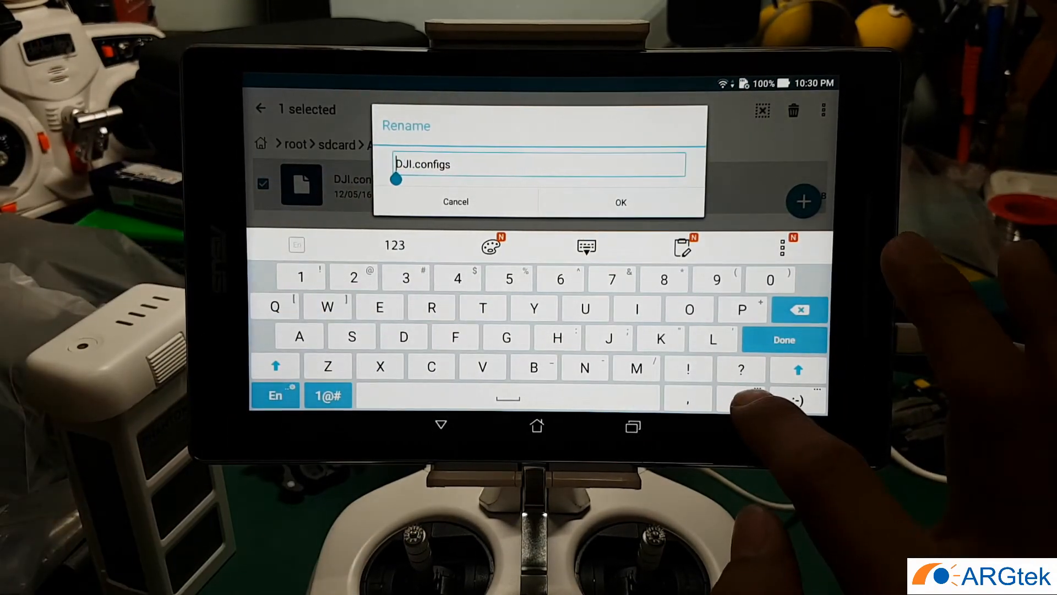
left_click(741, 401)
type(".")
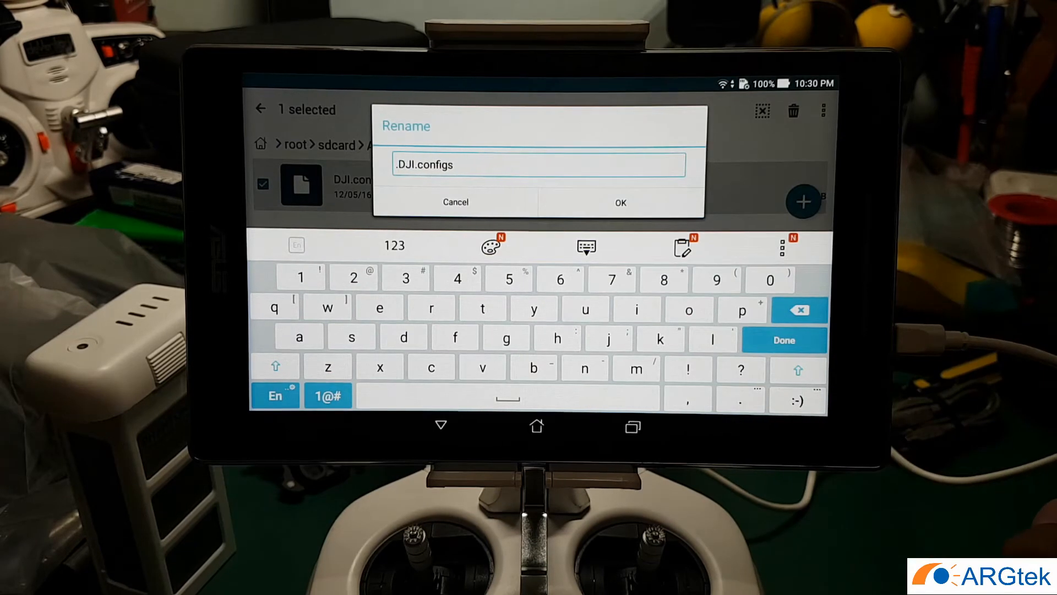
left_click(620, 202)
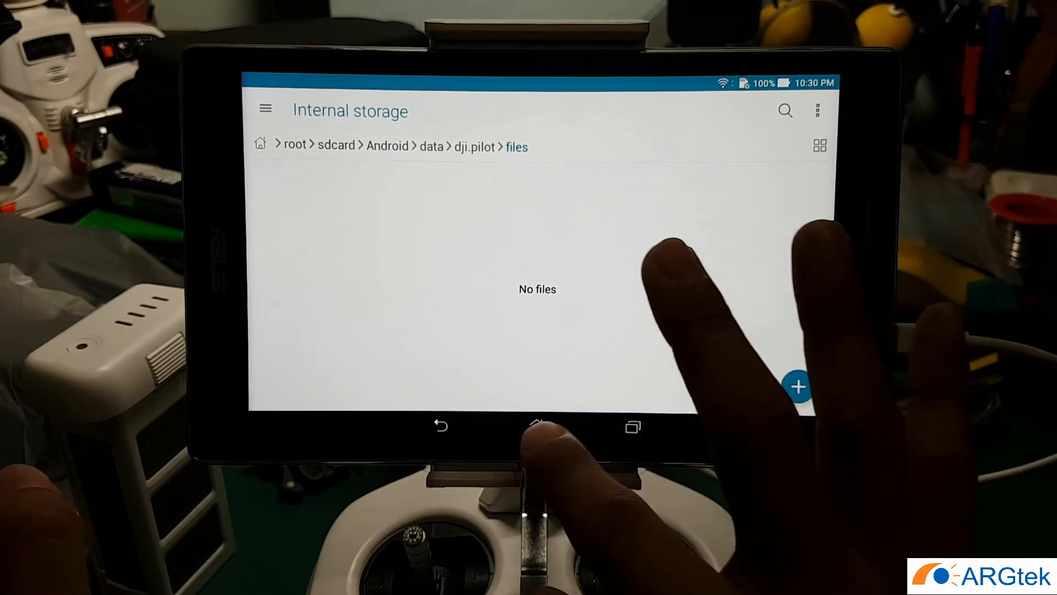
- Return to the home screen and allow USB file transfer on the prompt
left_click(537, 425)
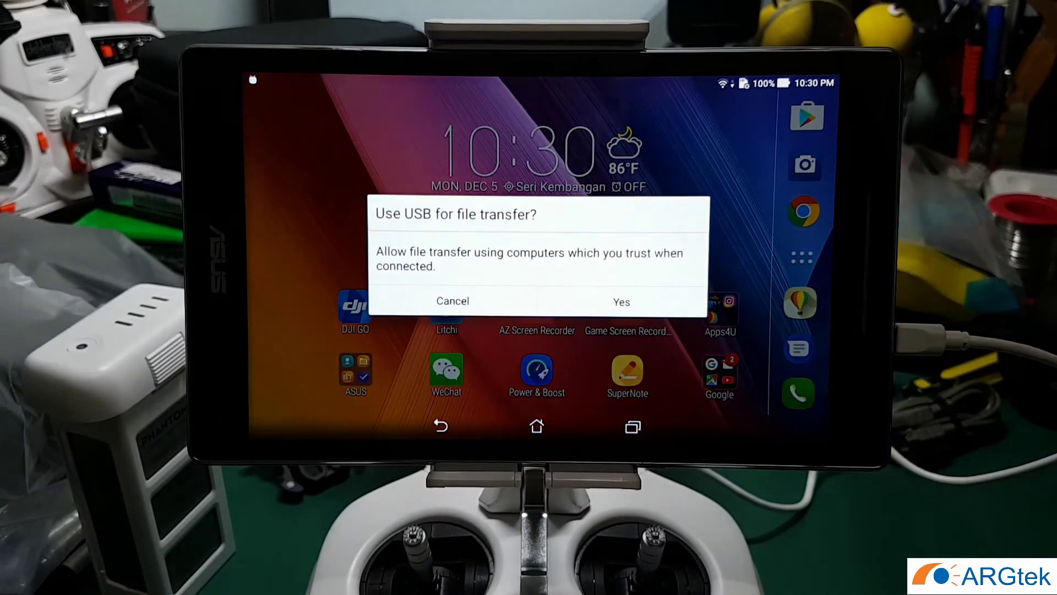
left_click(620, 364)
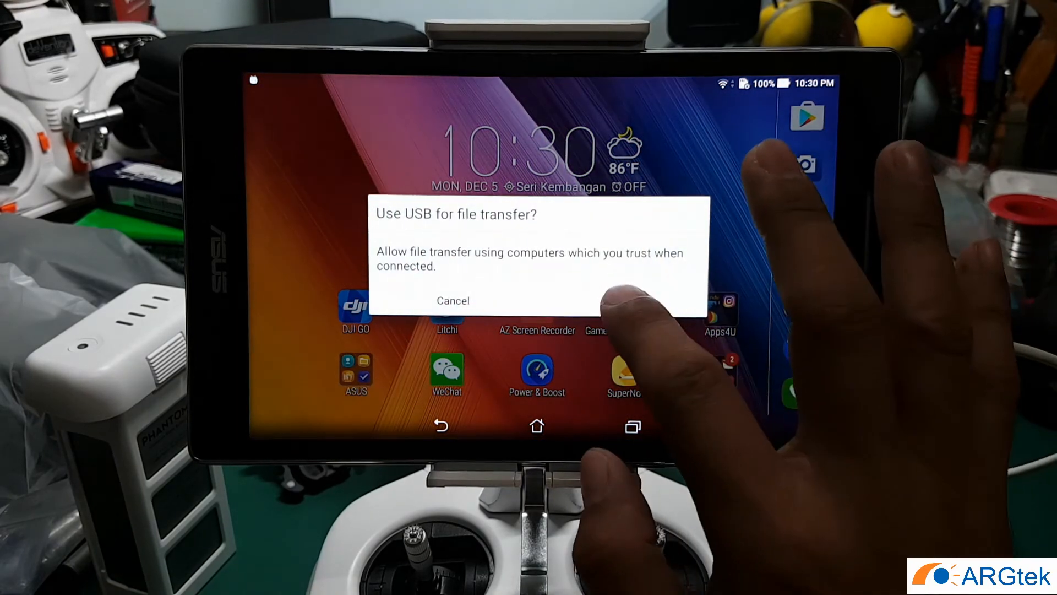
left_click(632, 302)
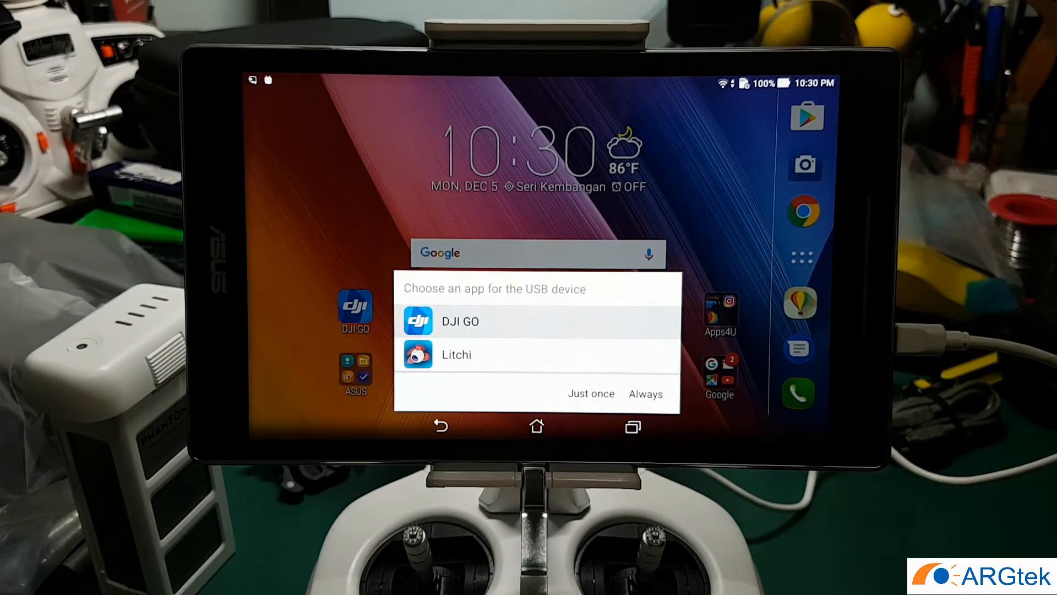
- Open the USB device with DJI GO, choose PHANTOM 3 ADVANCED and enter the live camera view
left_click(591, 393)
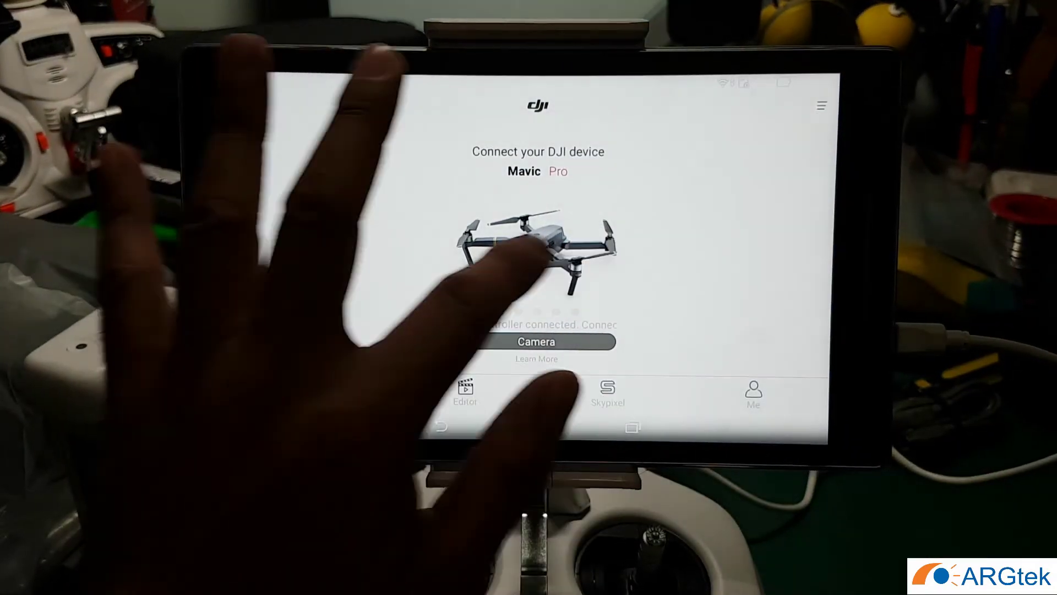
left_click_drag(594, 248, 463, 247)
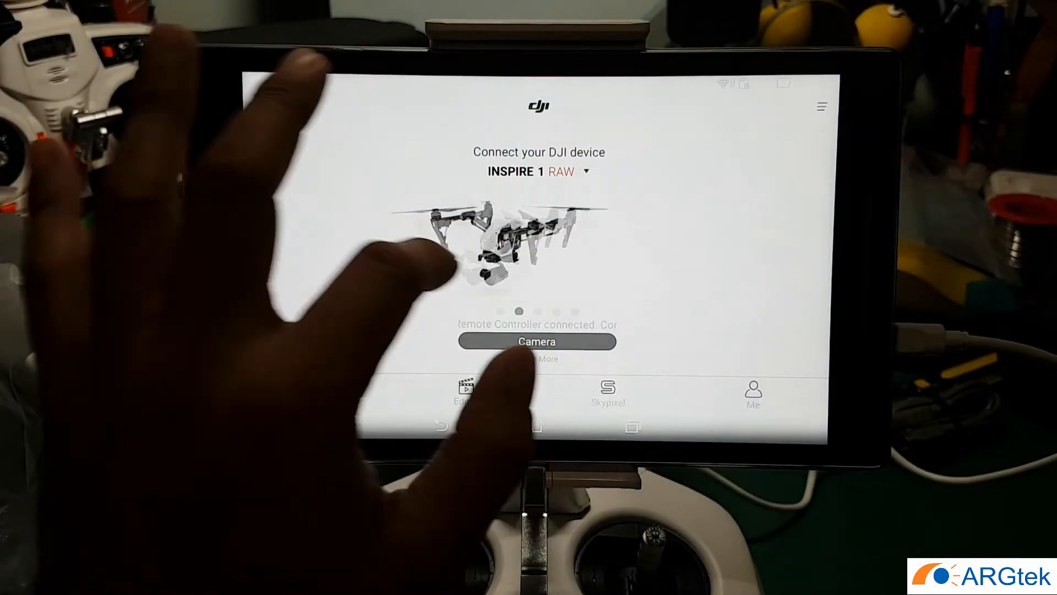
left_click_drag(595, 249, 463, 249)
left_click(537, 171)
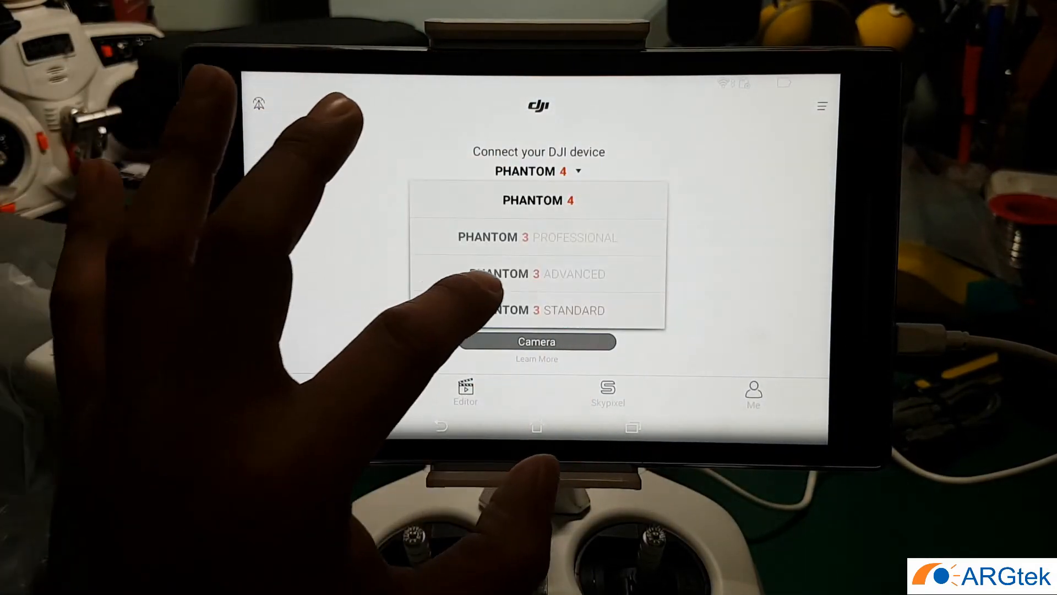
left_click(537, 273)
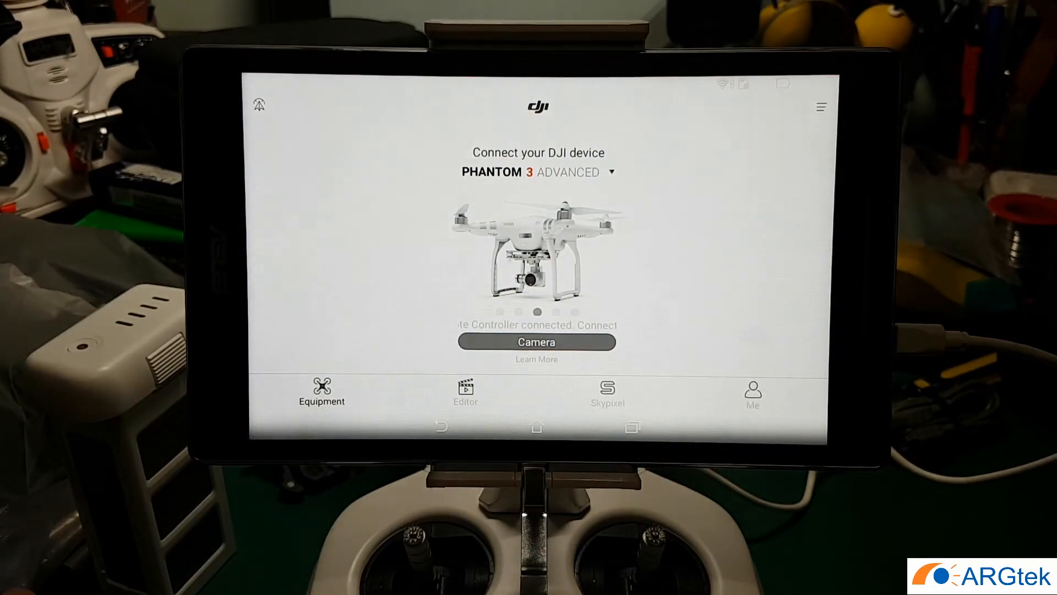
left_click(537, 342)
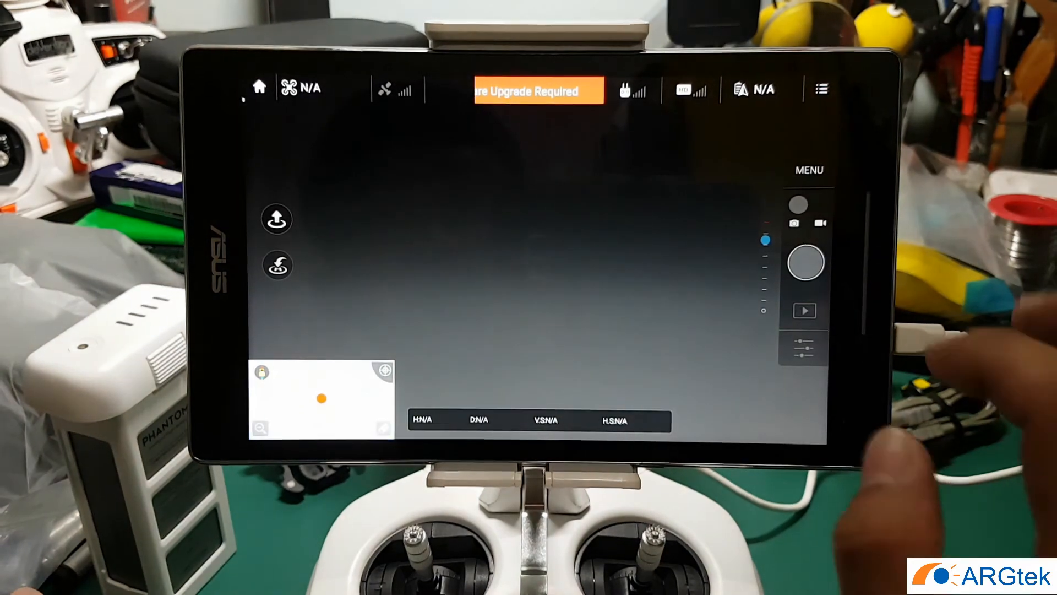
- In Image Transmission Settings set Custom channel mode, keep Channel 13, and swipe the chart to channels 17–32
left_click(691, 90)
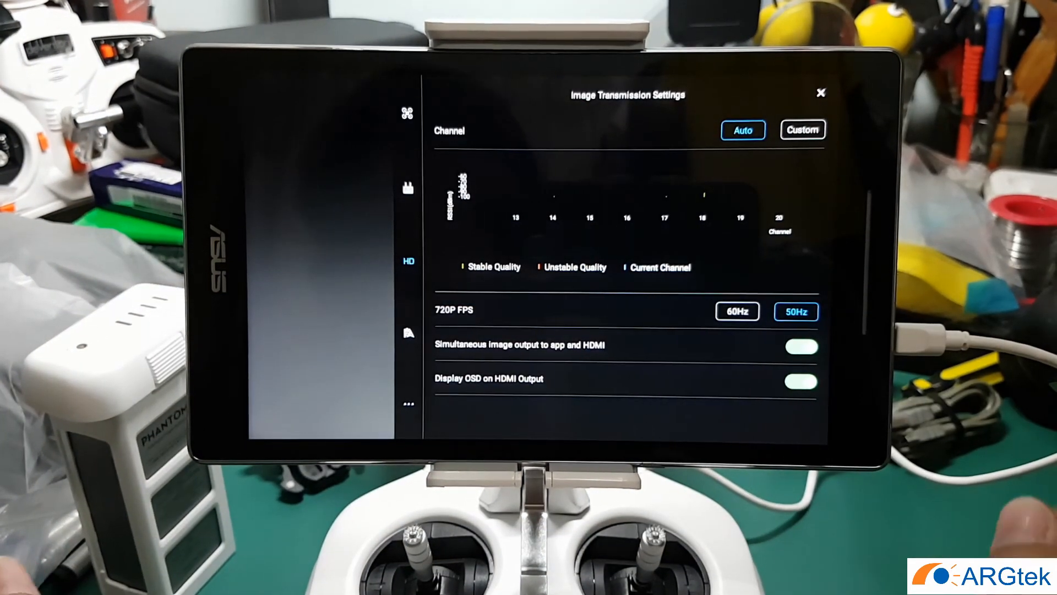
left_click(801, 129)
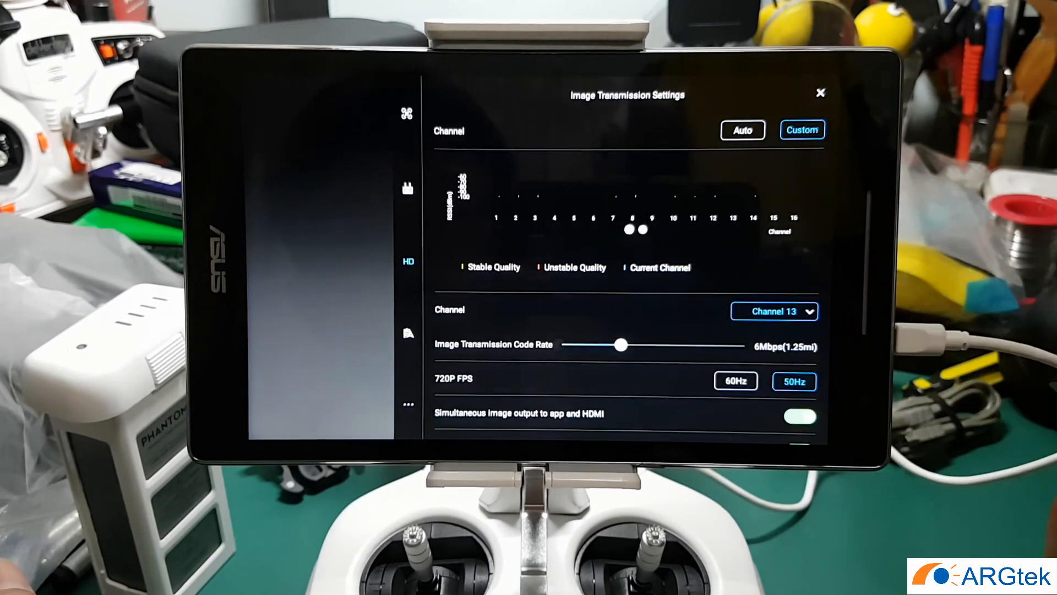
left_click_drag(744, 207, 512, 207)
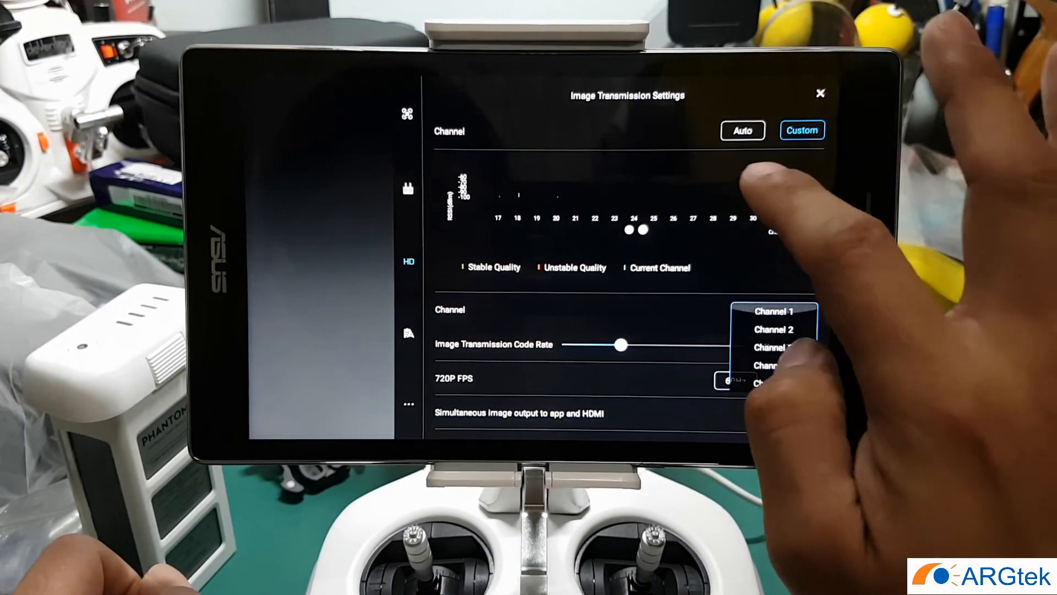
left_click(772, 339)
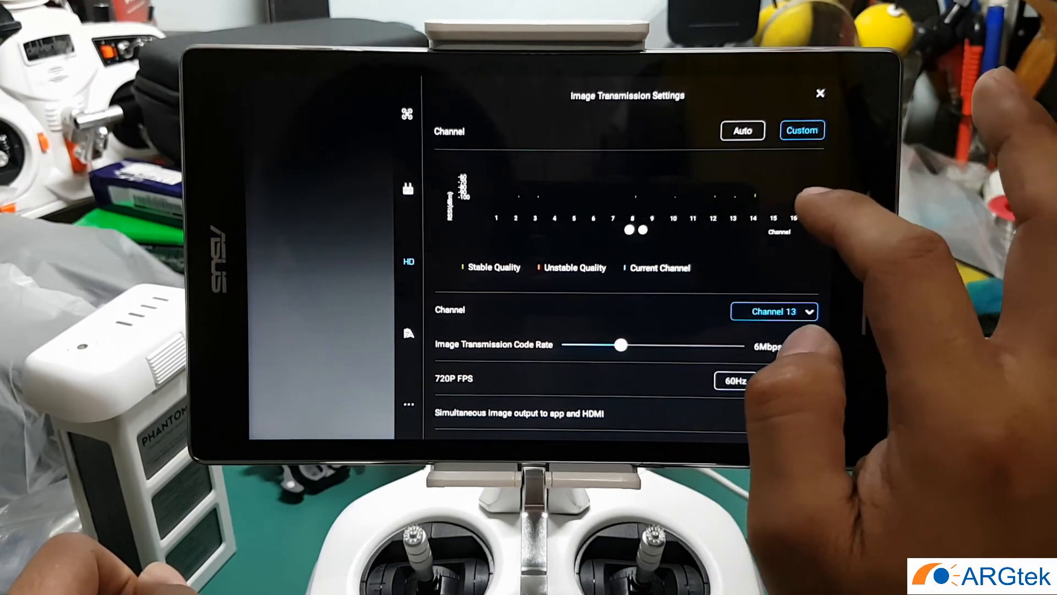
left_click_drag(769, 202, 513, 202)
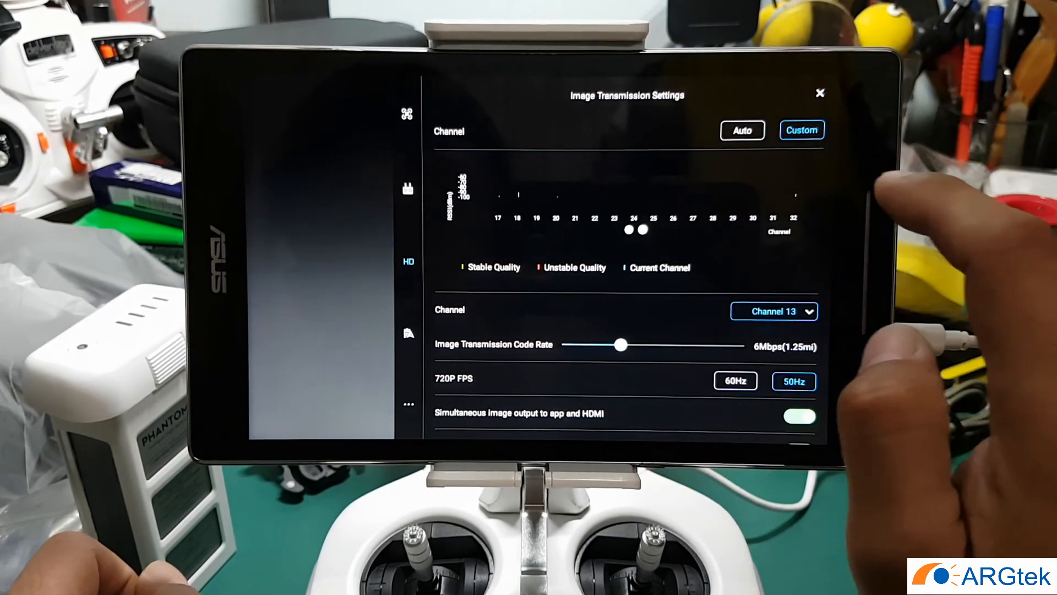